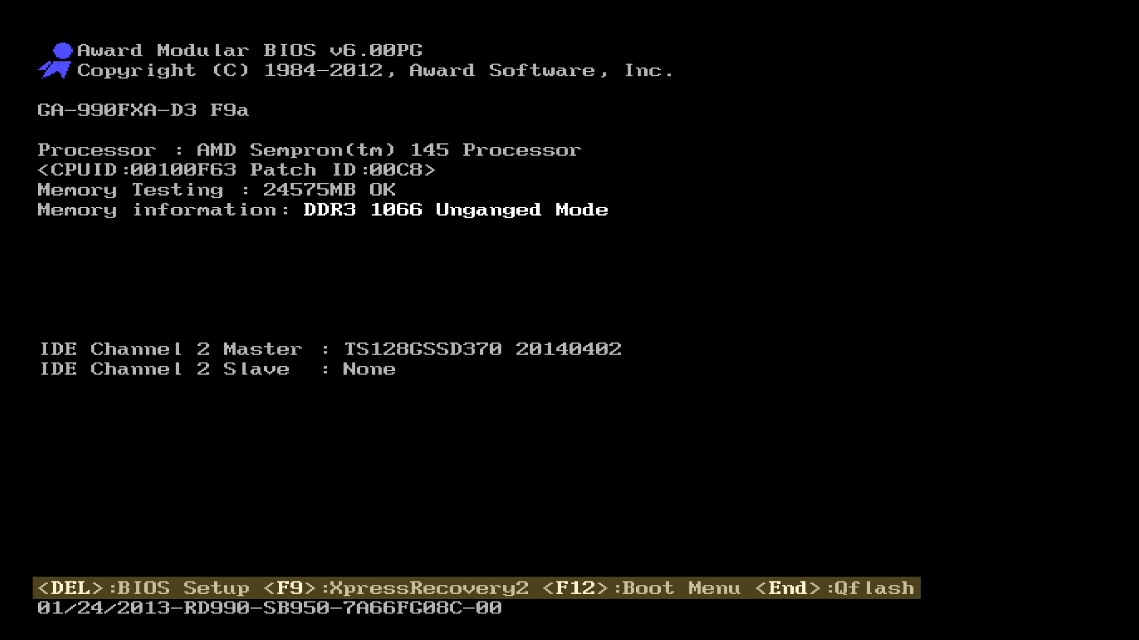
# Enter the BIOS setup and view the available CPU Clock Ratio options in MB Intelligent Tweaker, leaving the ratio unchanged
pyautogui.press('Delete')
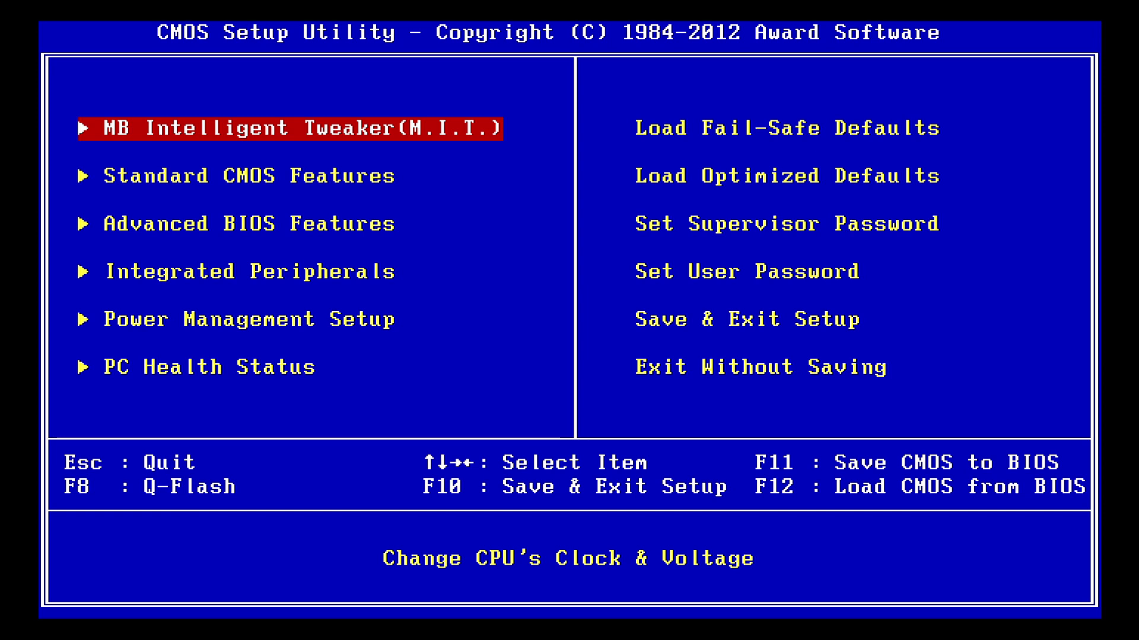
pyautogui.press('Return')
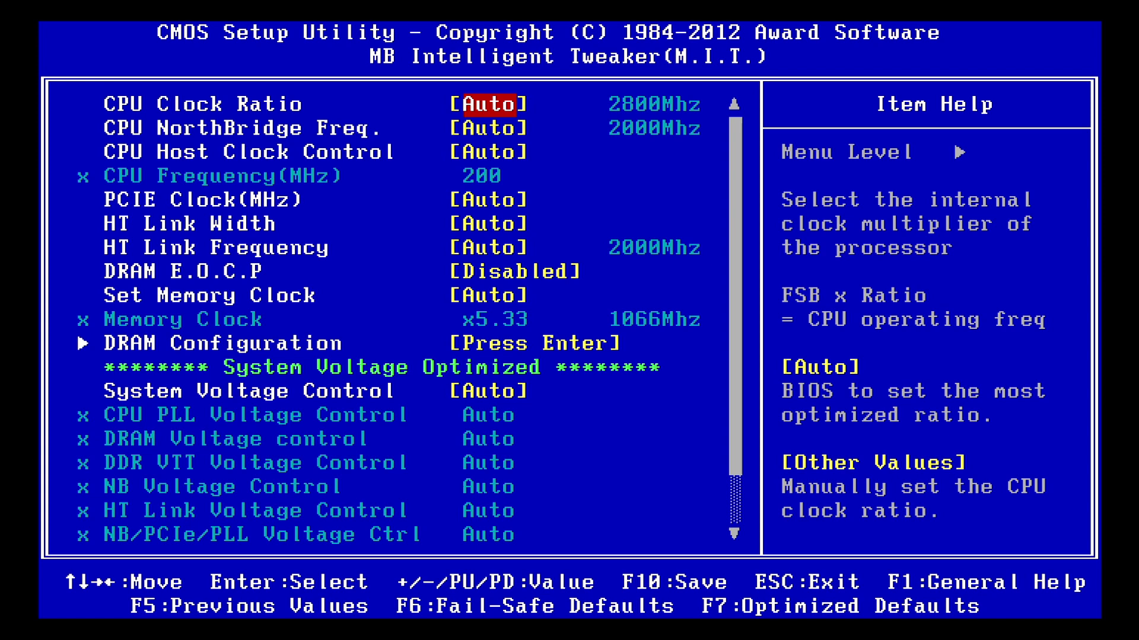
pyautogui.press('Return')
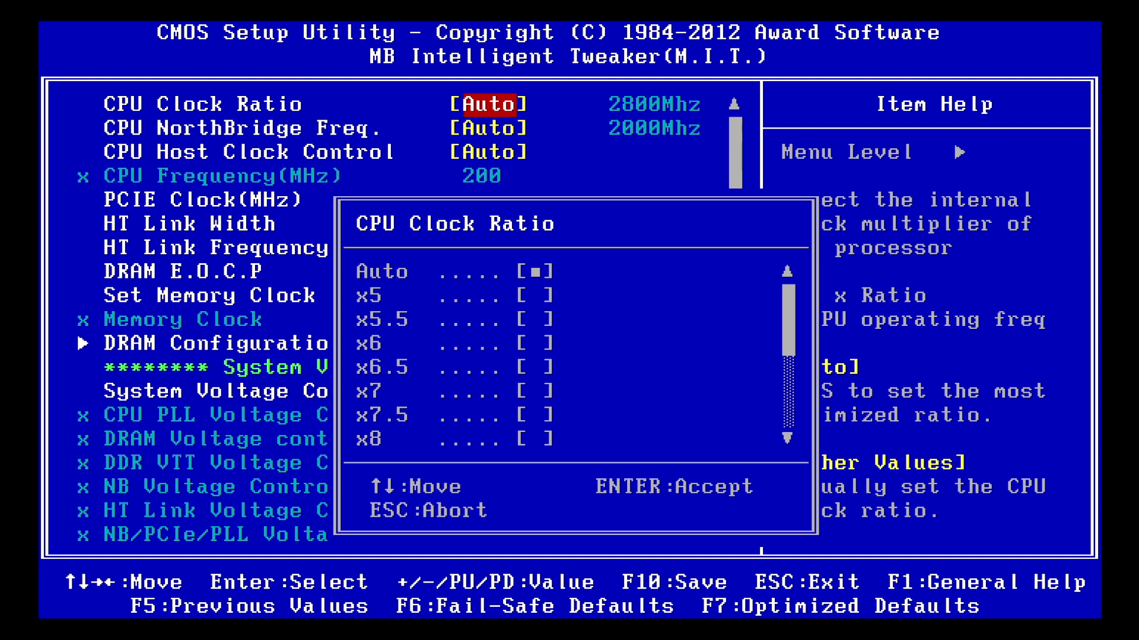
pyautogui.press('Escape')
# Review the Set Memory Clock setting and open the DRAM Configuration page
pyautogui.press('Down')
pyautogui.press('Down')
pyautogui.press('Down')
pyautogui.press('Down')
pyautogui.press('Down')
pyautogui.press('Down')
pyautogui.press('Down')
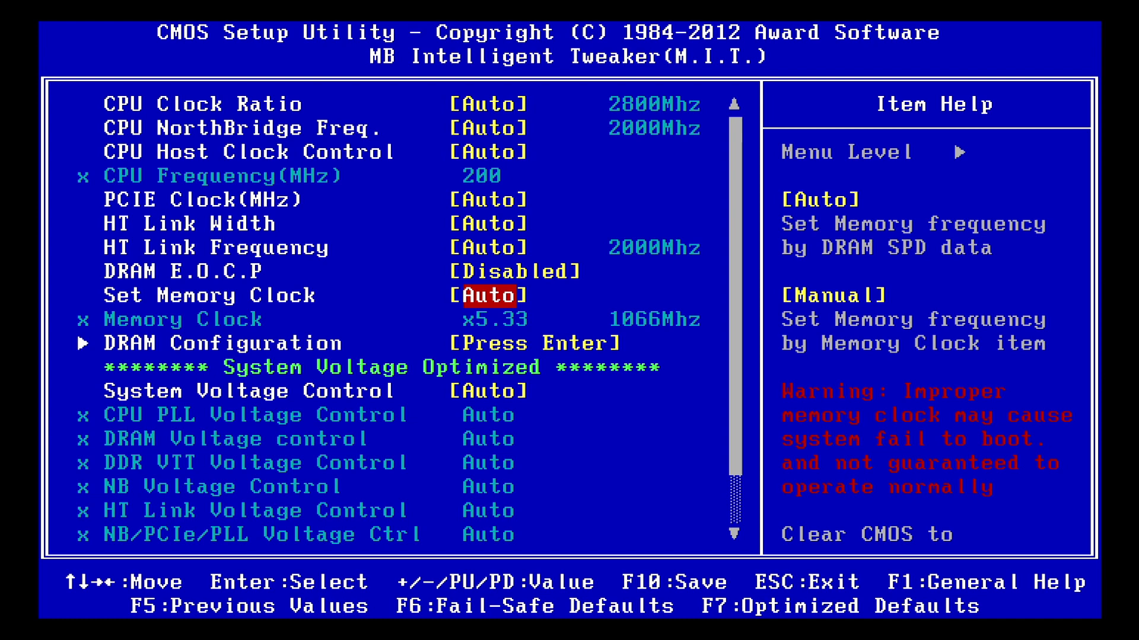
pyautogui.press('Down')
pyautogui.press('Down')
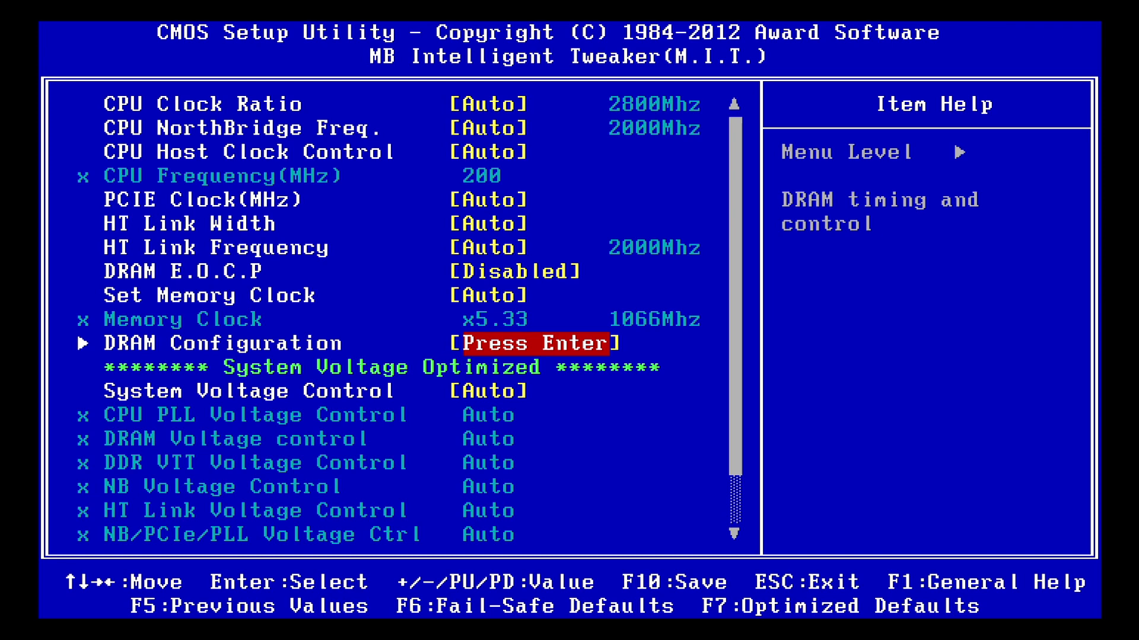
pyautogui.press('Return')
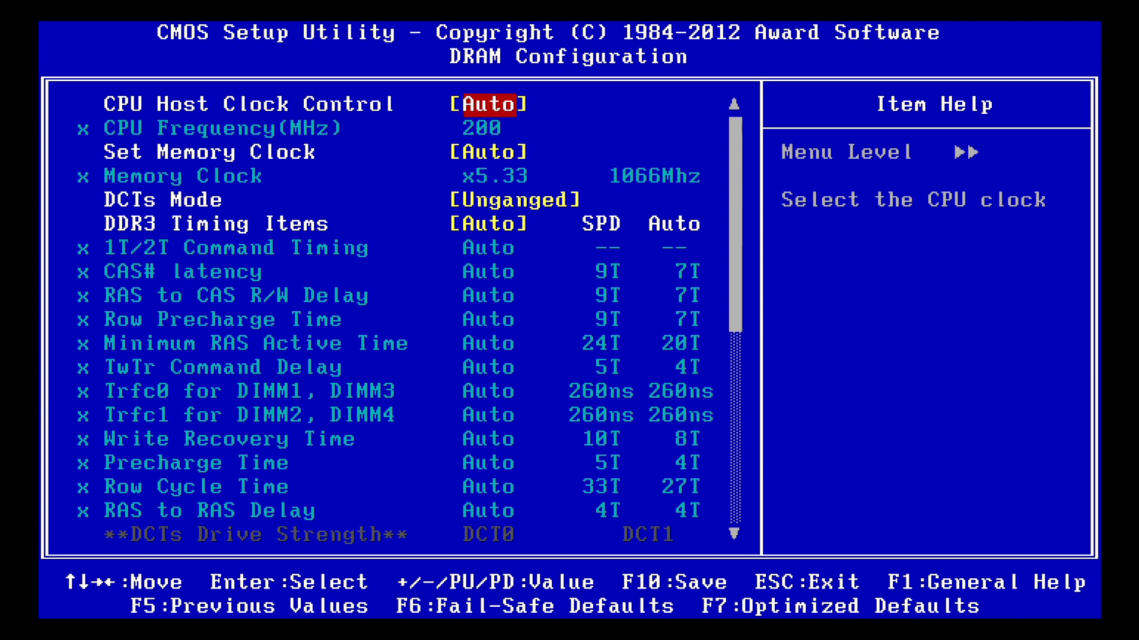
# Review the DCTs Mode options, keeping Unganged, and check the System Voltage Control setting before returning to the main setup page
pyautogui.press('Down')
pyautogui.press('Down')
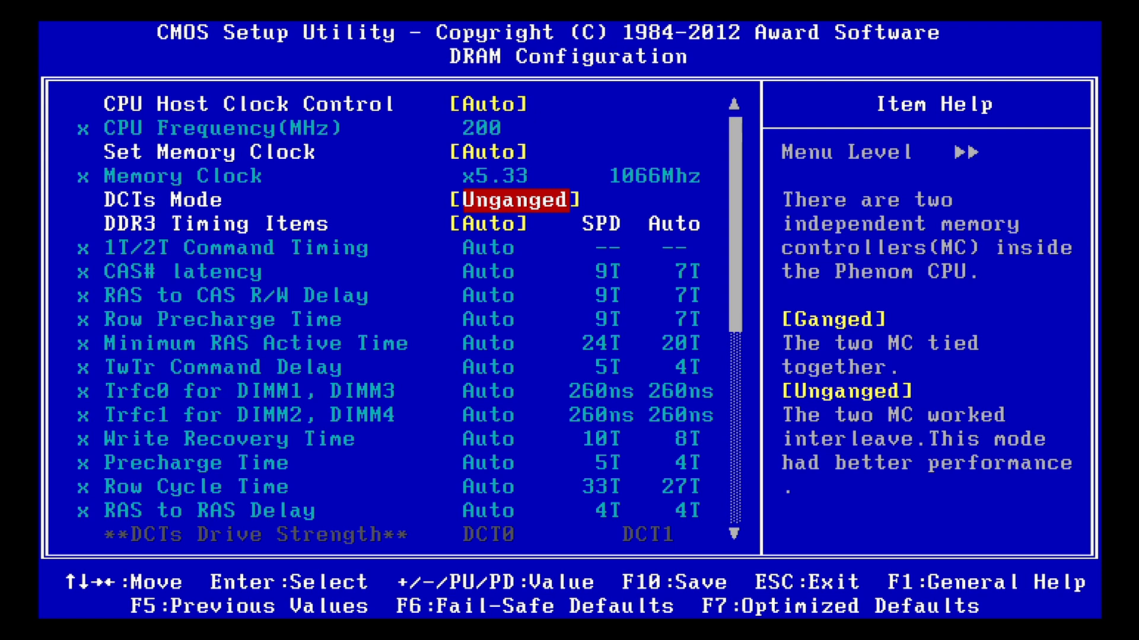
pyautogui.press('Return')
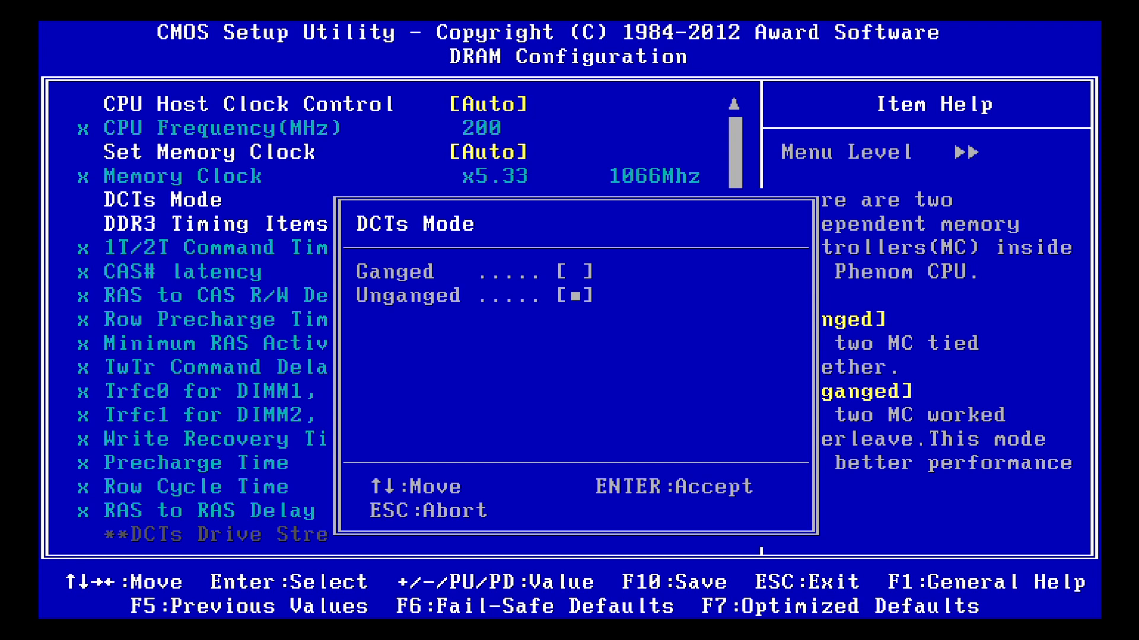
pyautogui.press('Return')
pyautogui.press('Down')
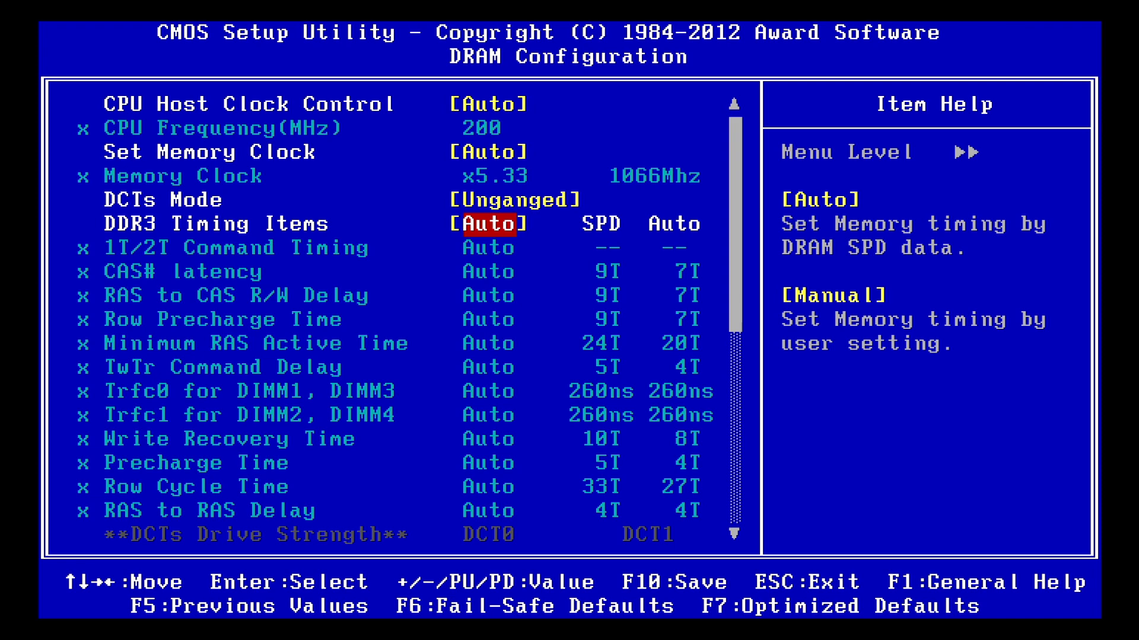
pyautogui.press('Escape')
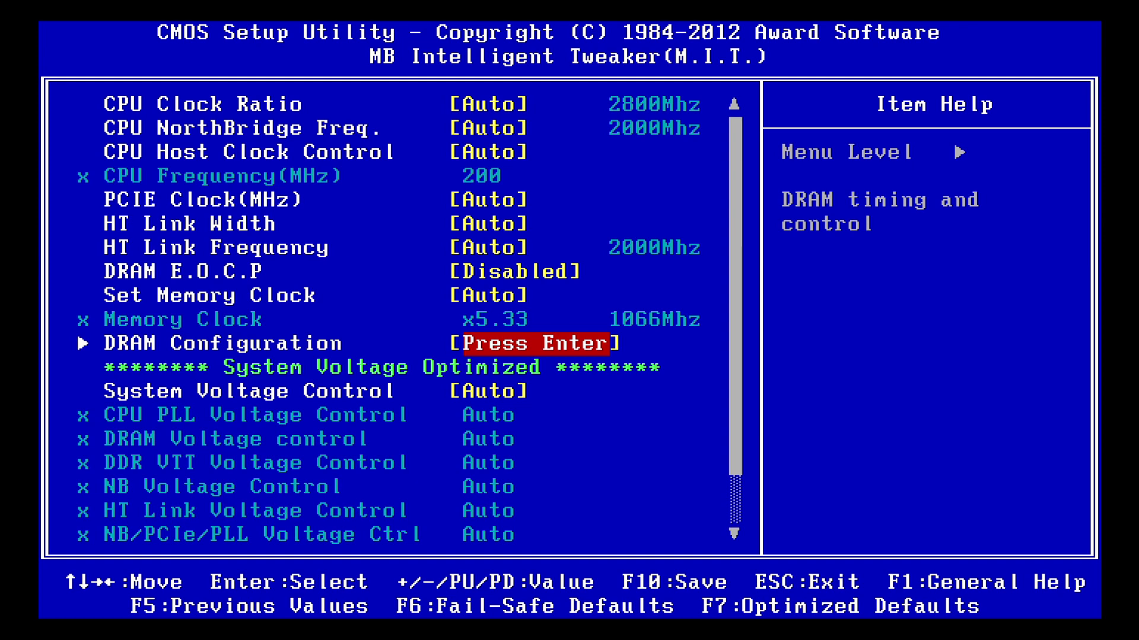
pyautogui.press('Down')
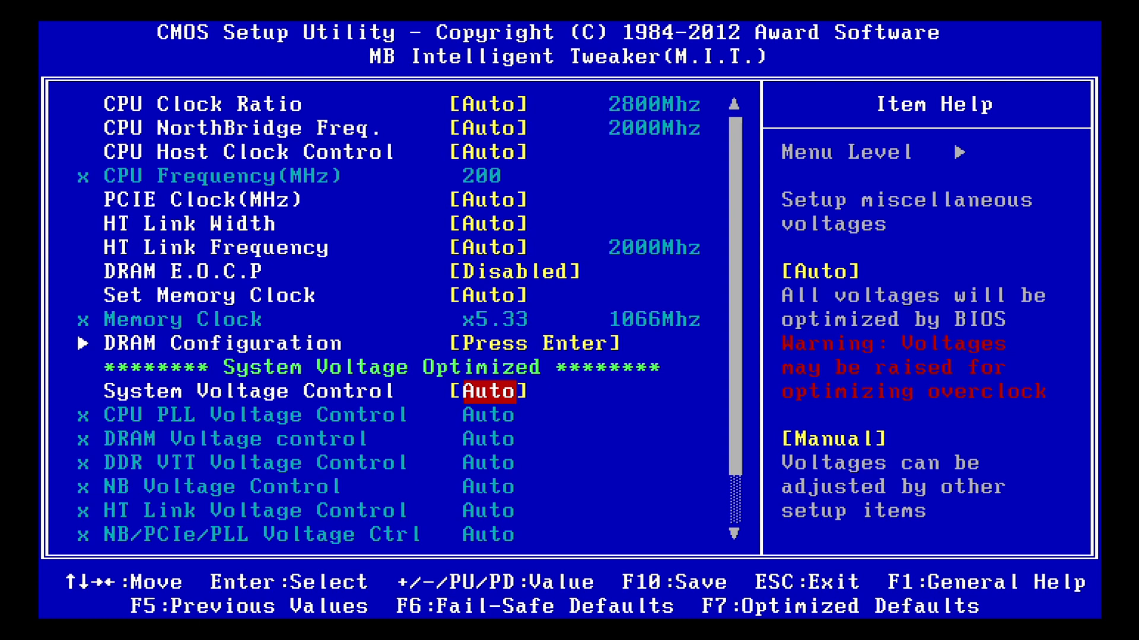
pyautogui.press('Escape')
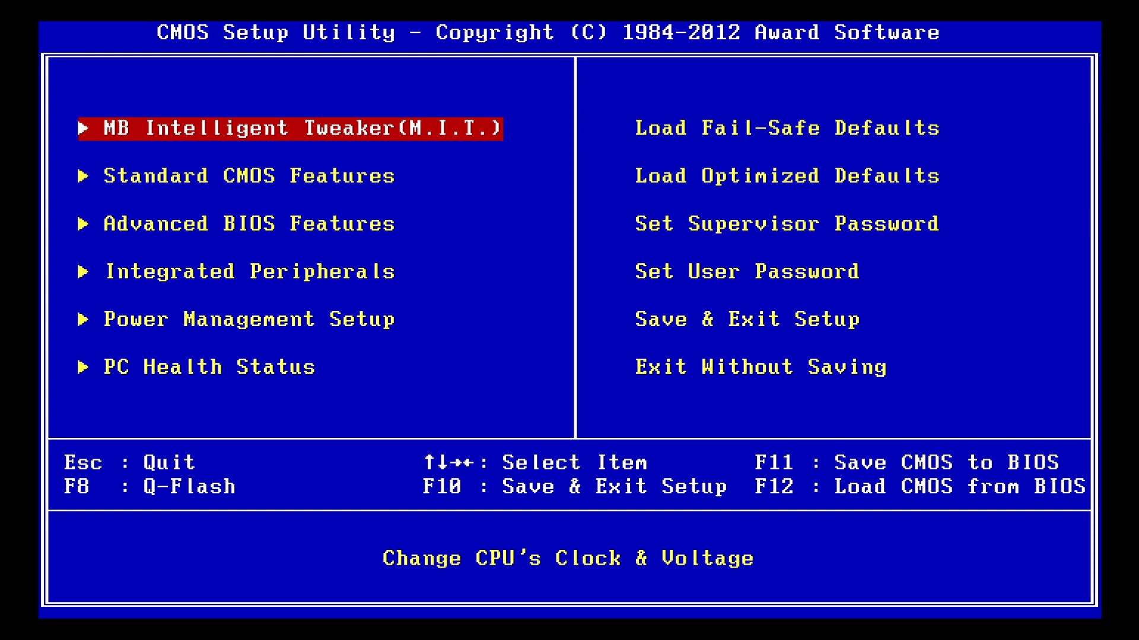
# Examine the Halt On setting and its options in Standard CMOS Features, and return to the main setup page
pyautogui.press('Down')
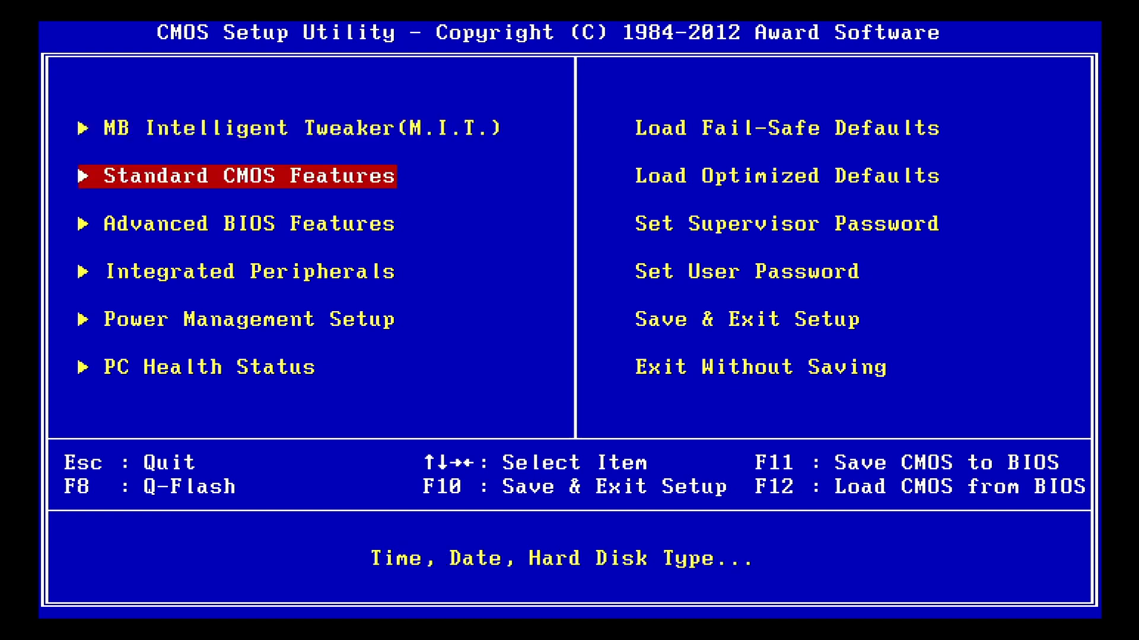
pyautogui.press('Return')
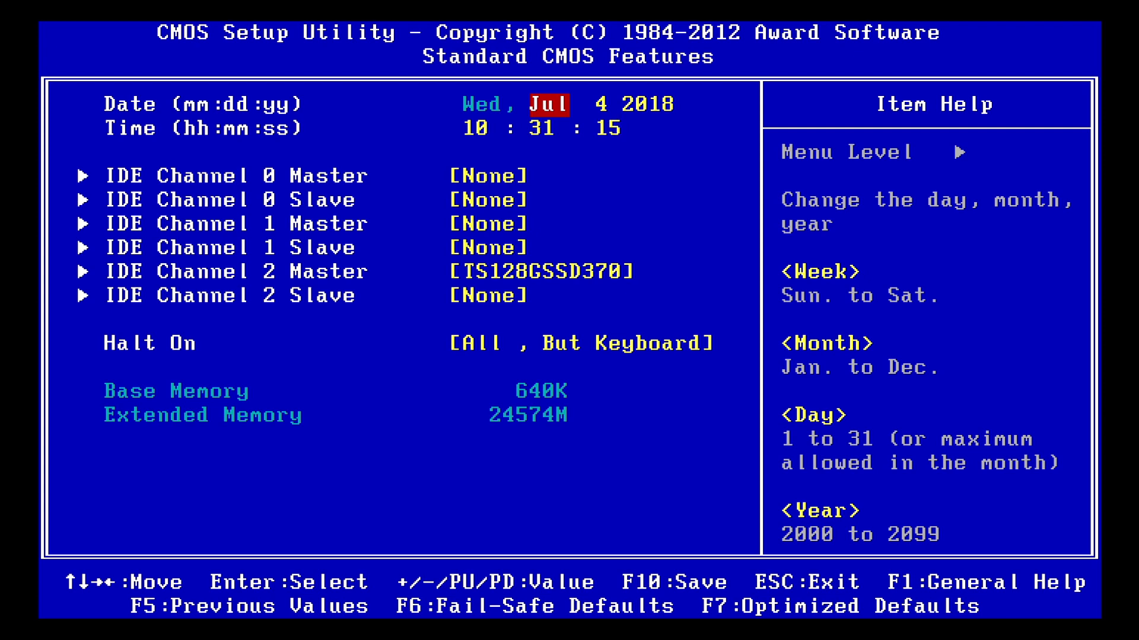
pyautogui.press('Down')
pyautogui.press('Down')
pyautogui.press('Down')
pyautogui.press('Down')
pyautogui.press('Down')
pyautogui.press('Down')
pyautogui.press('Down')
pyautogui.press('Down')
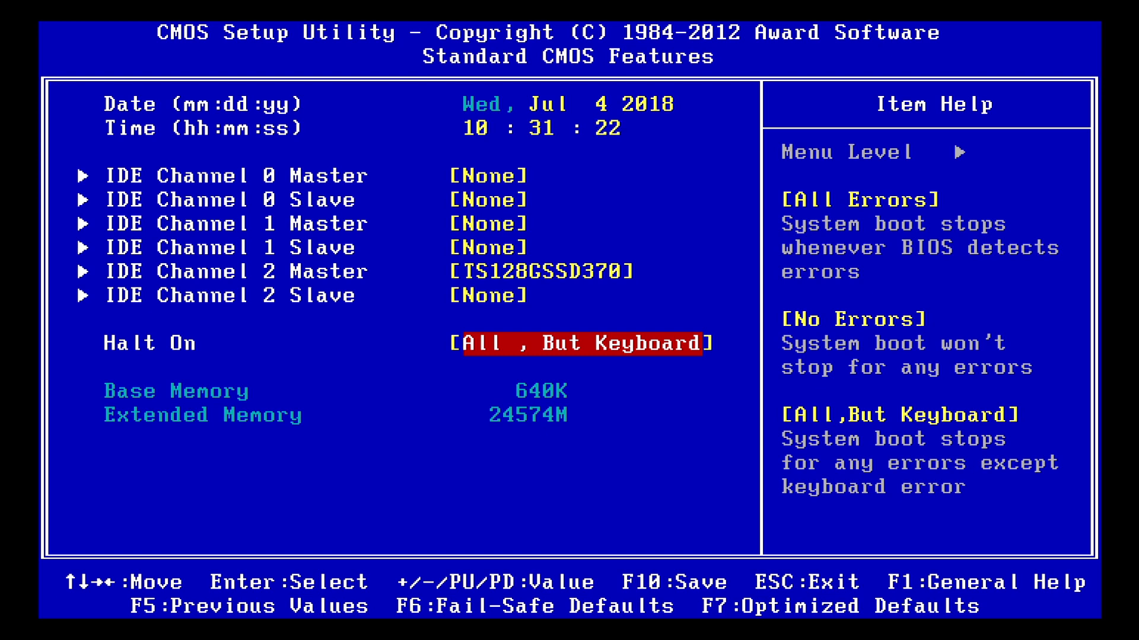
pyautogui.press('Return')
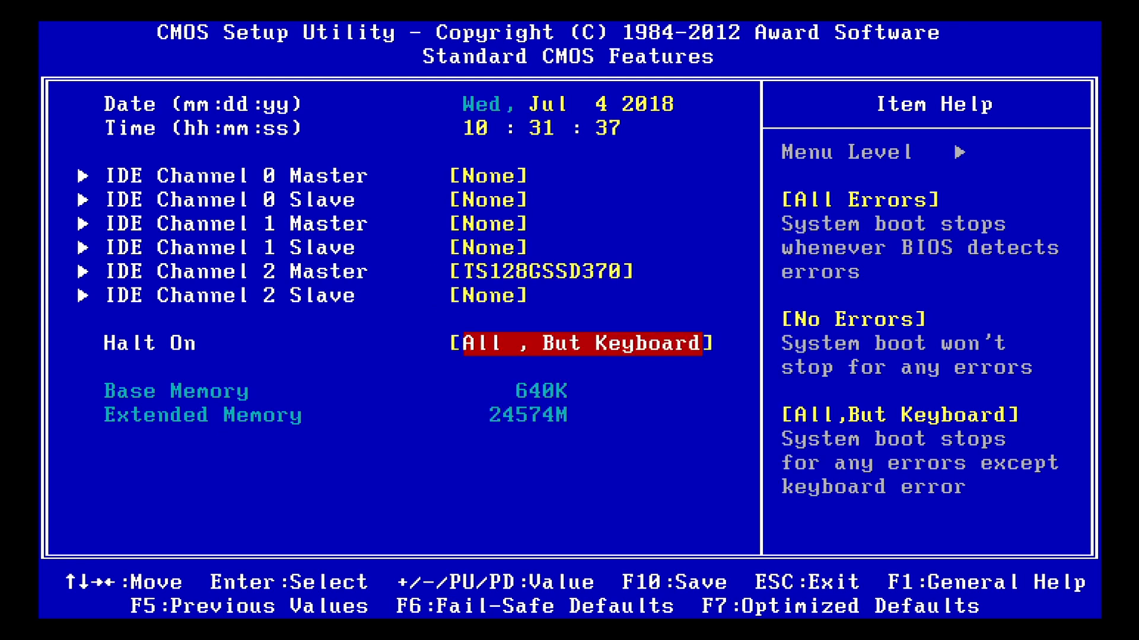
pyautogui.press('Escape')
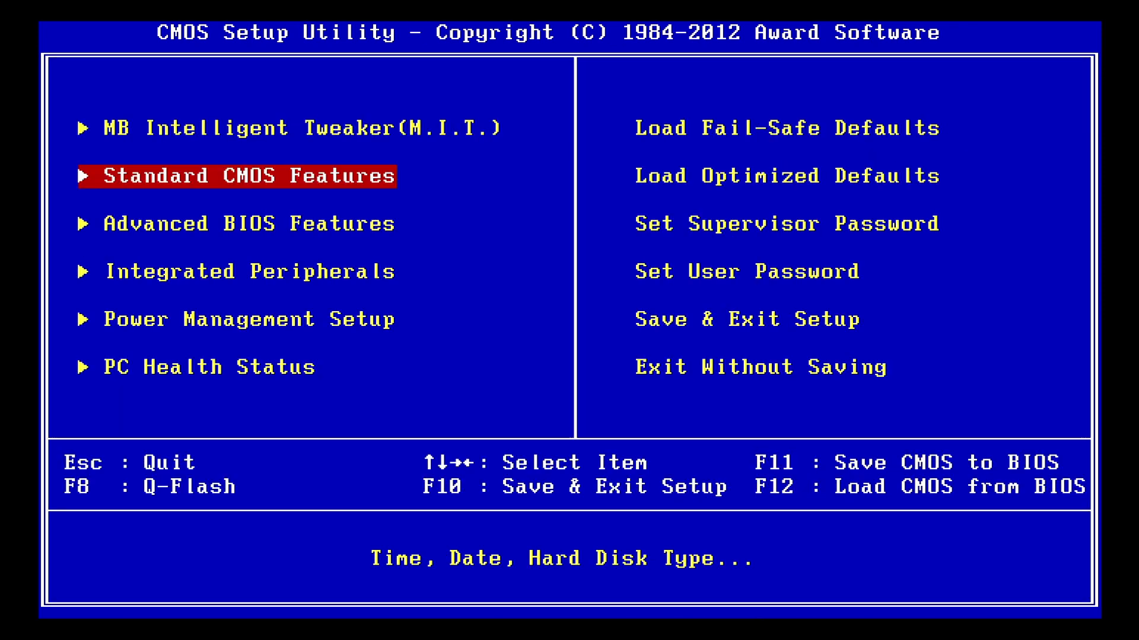
# Set Virtualization to Enabled in Advanced BIOS Features
pyautogui.press('Down')
pyautogui.press('Up')
pyautogui.press('Down')
pyautogui.press('Return')
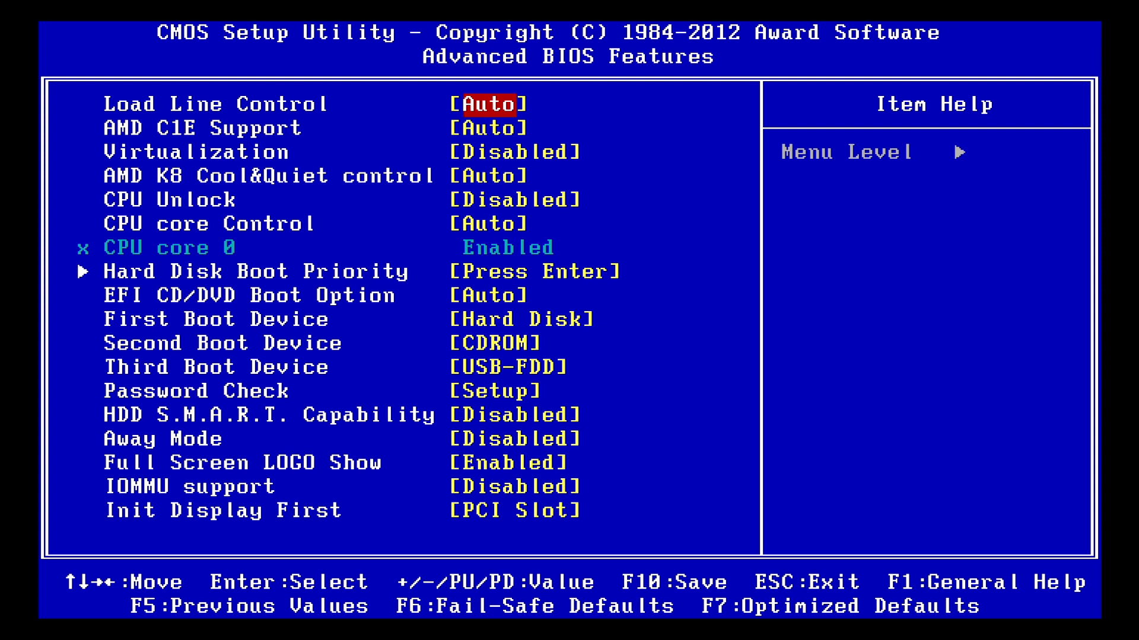
pyautogui.press('Down')
pyautogui.press('Down')
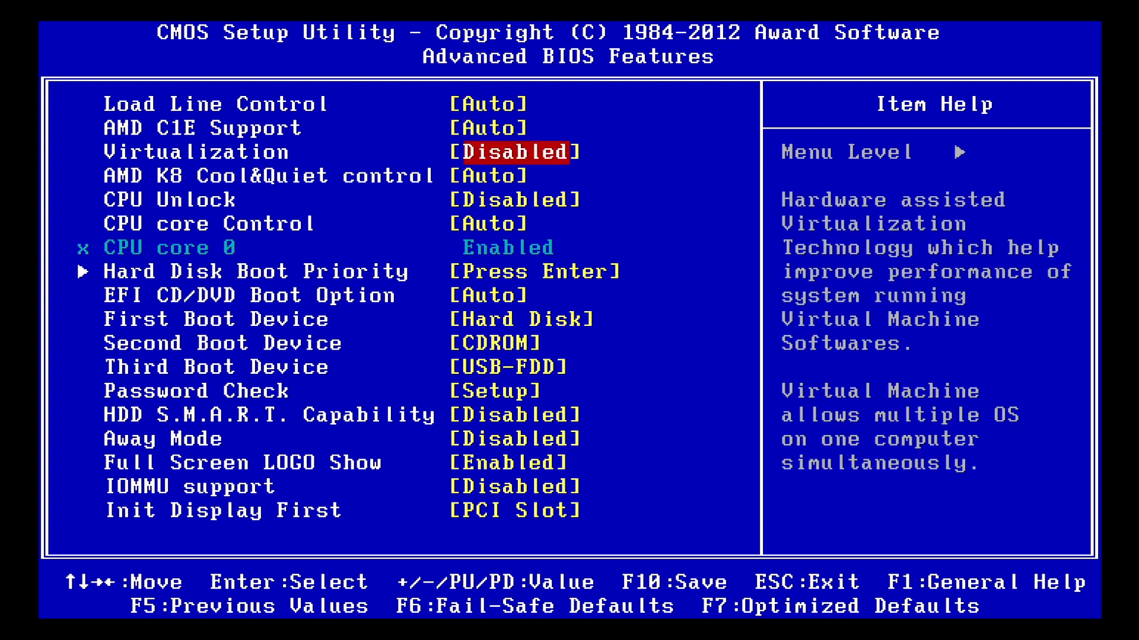
pyautogui.press('Return')
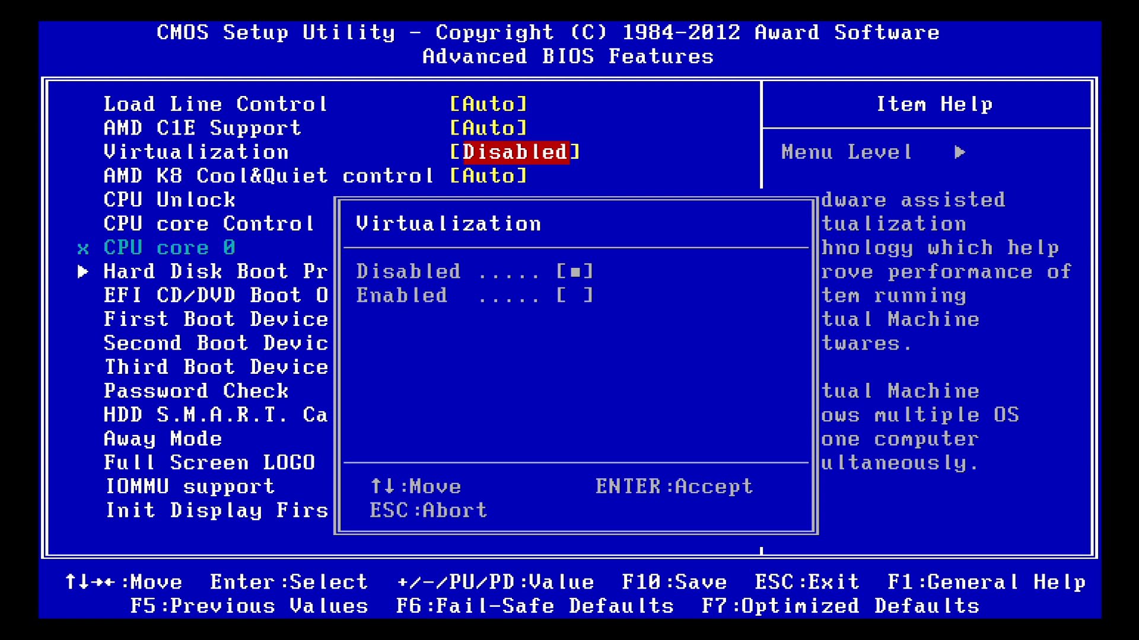
pyautogui.press('Down')
pyautogui.press('Return')
# Review the device order in Hard Disk Boot Priority and return to Advanced BIOS Features
pyautogui.press('Down')
pyautogui.press('Down')
pyautogui.press('Down')
pyautogui.press('Down')
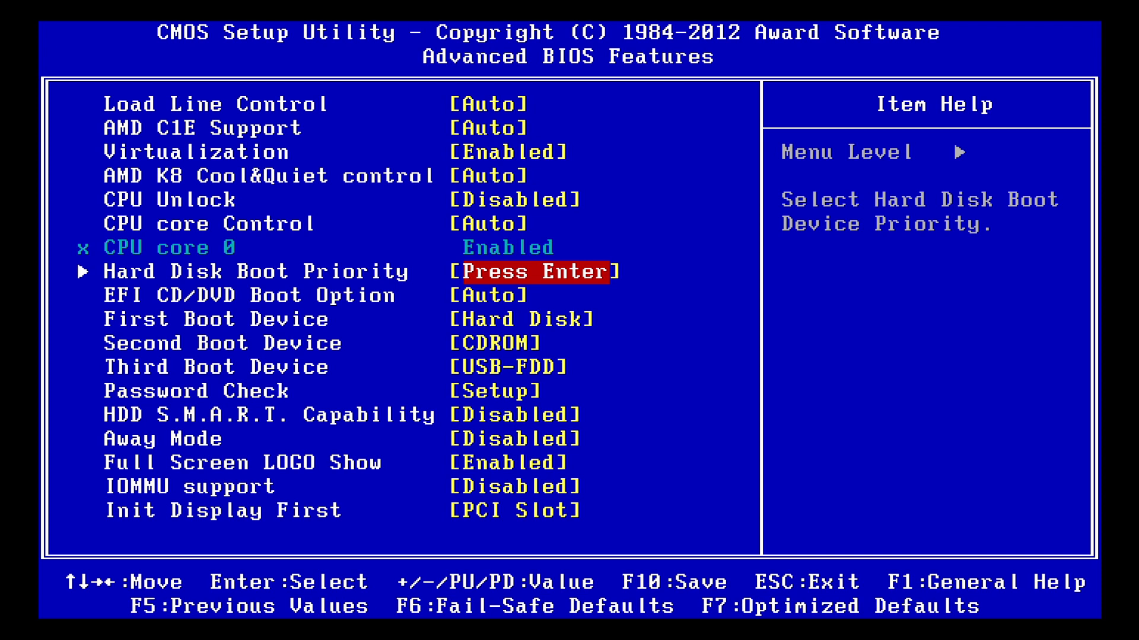
pyautogui.press('Return')
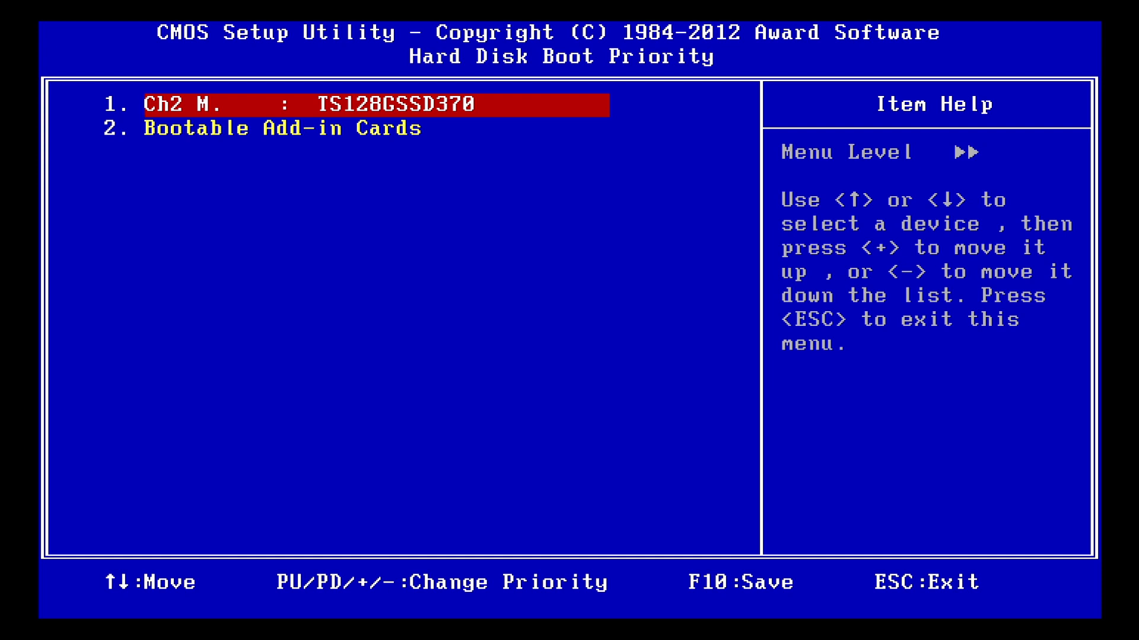
pyautogui.press('Down')
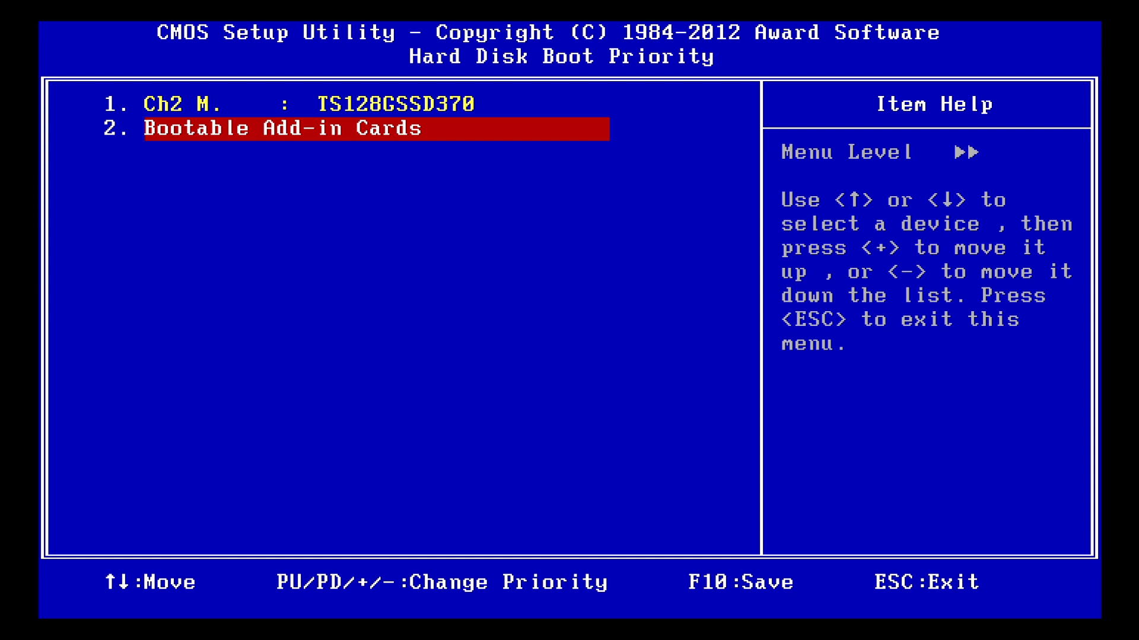
pyautogui.press('Escape')
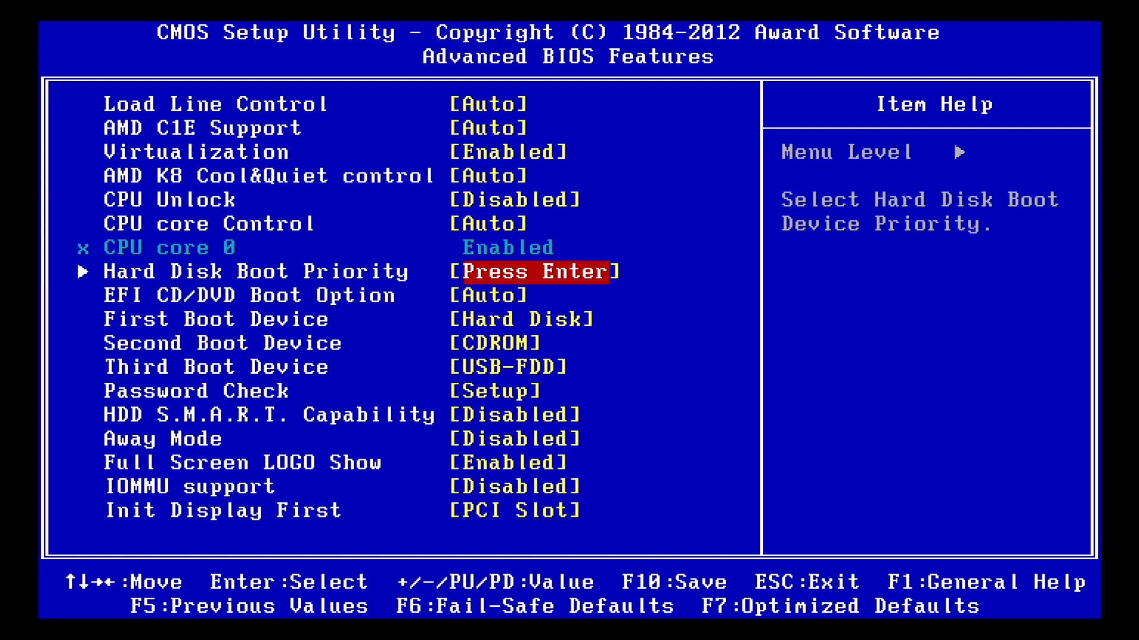
# Examine the EFI CD/DVD Boot Option and the First and Second Boot Device settings
pyautogui.press('Down')
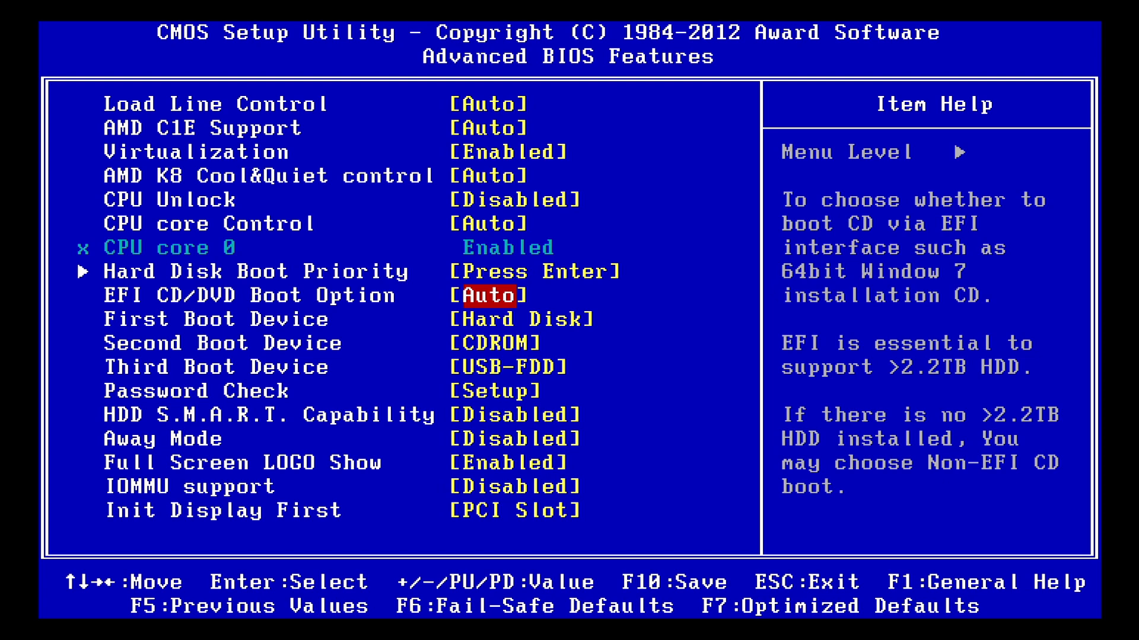
pyautogui.press('Down')
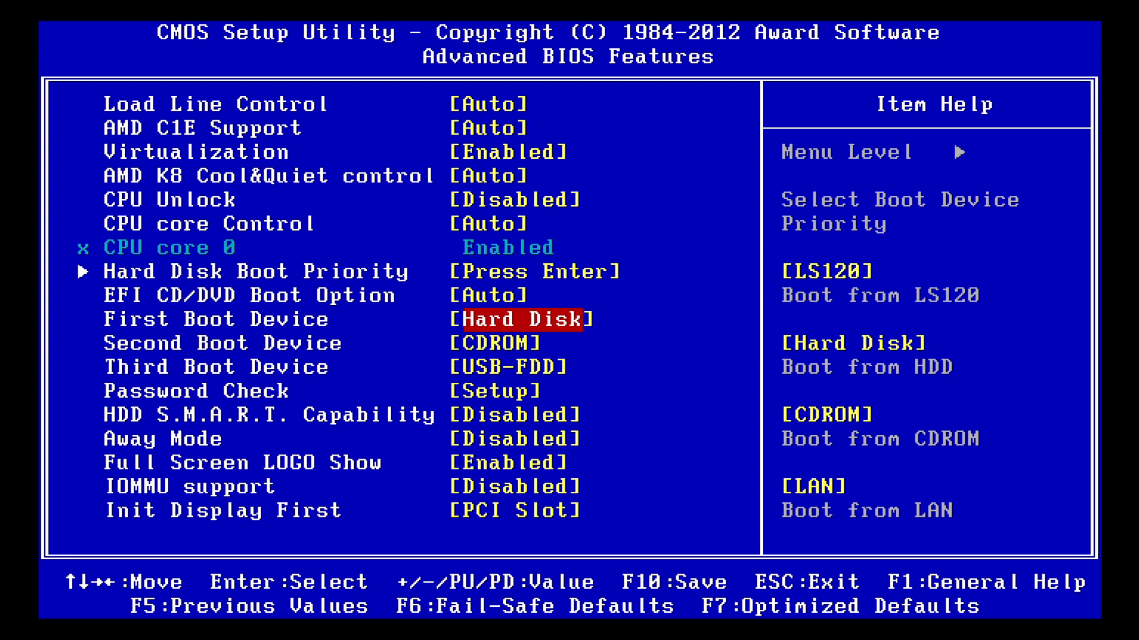
pyautogui.press('Down')
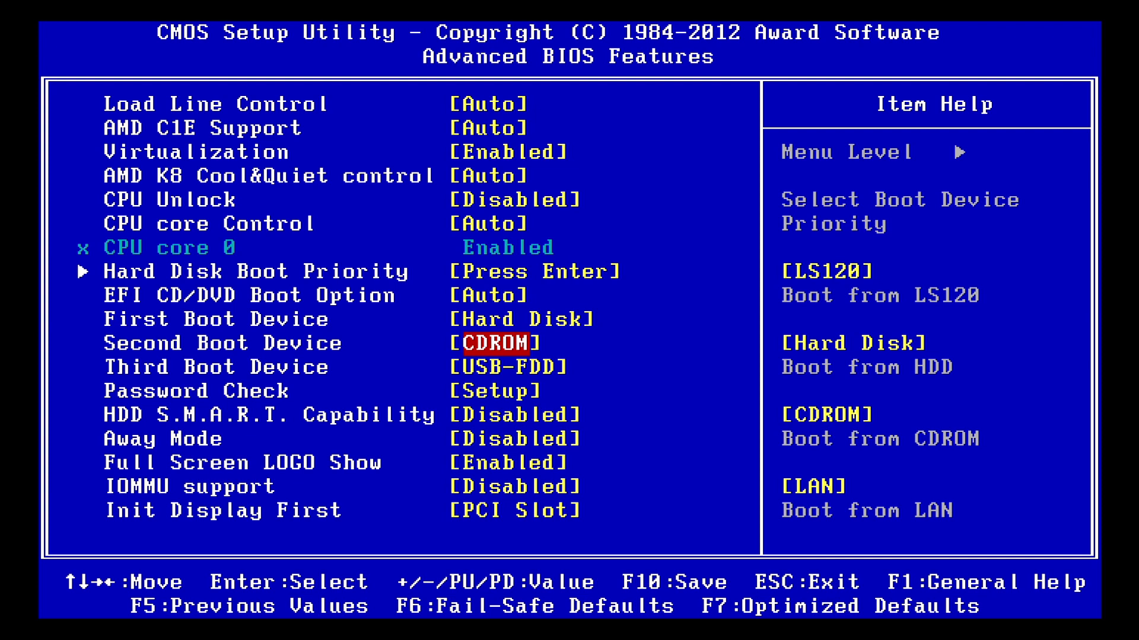
pyautogui.press('Up')
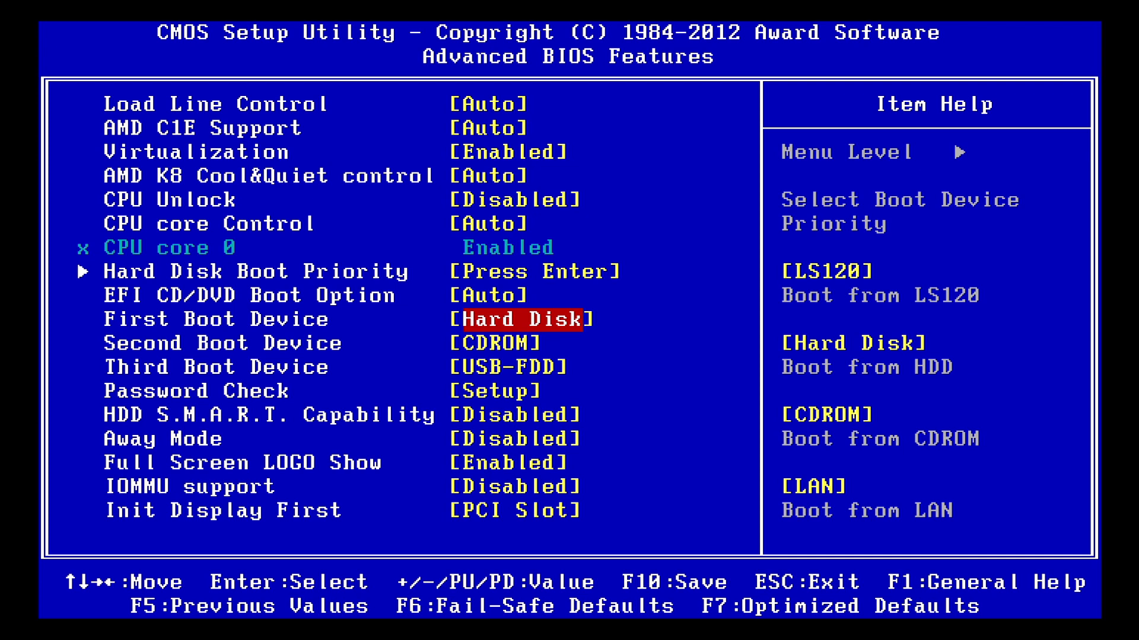
pyautogui.press('Down')
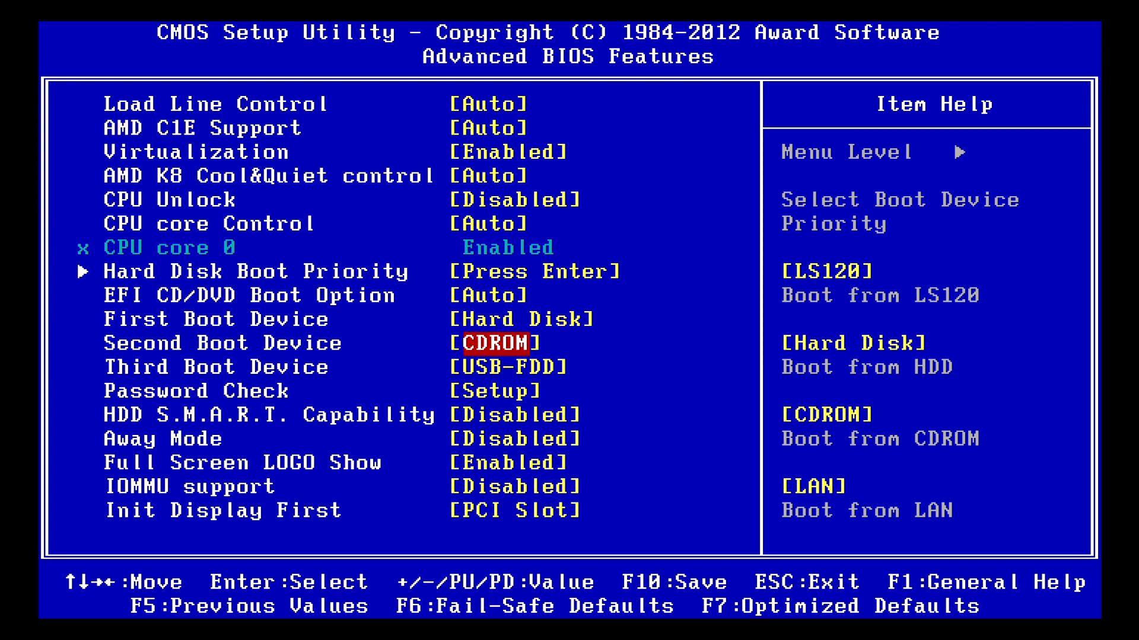
pyautogui.press('Up')
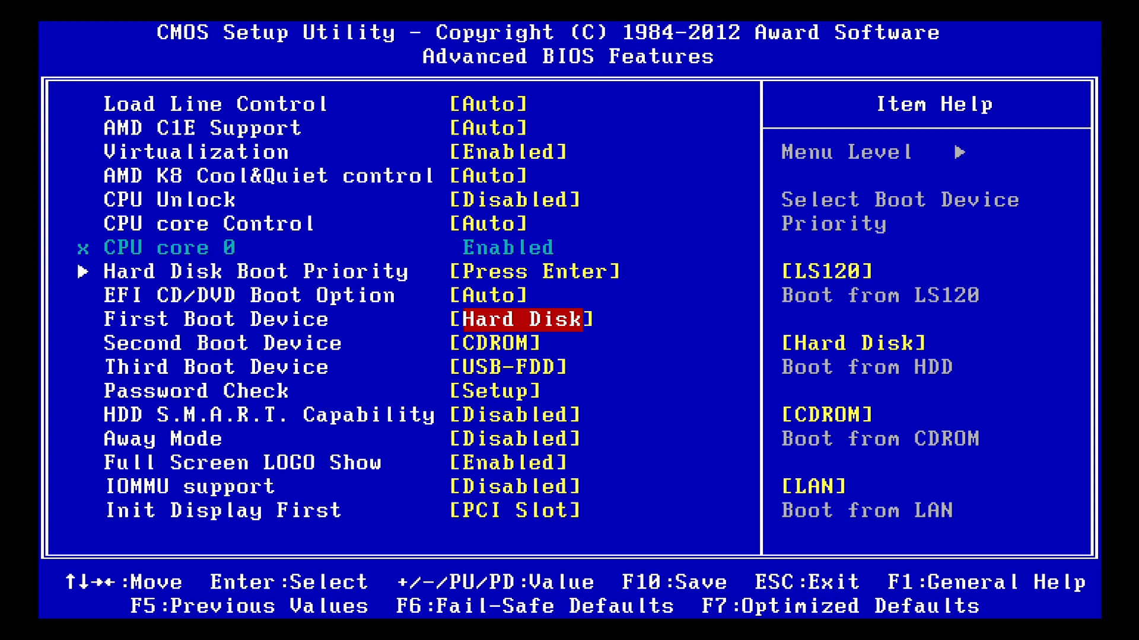
pyautogui.press('Down')
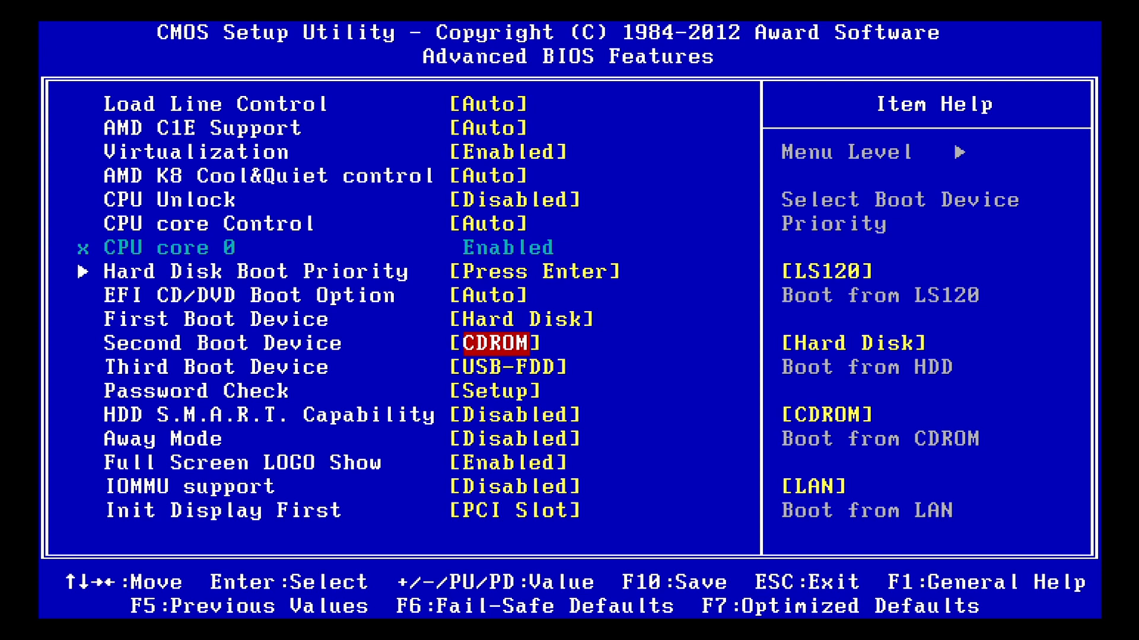
pyautogui.press('Up')
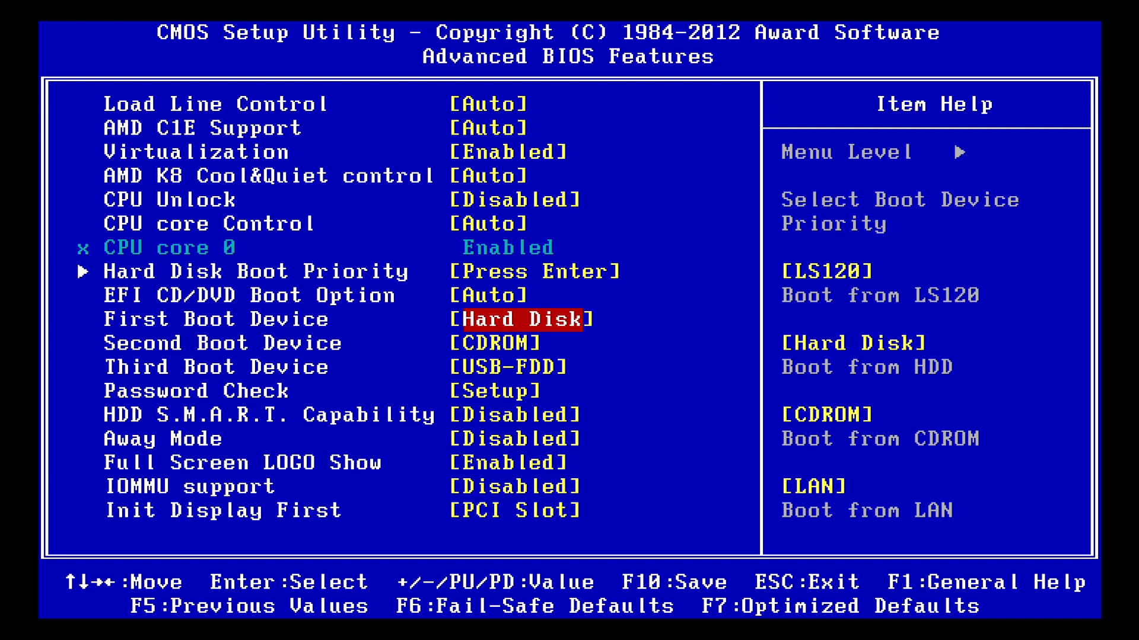
pyautogui.press('Down')
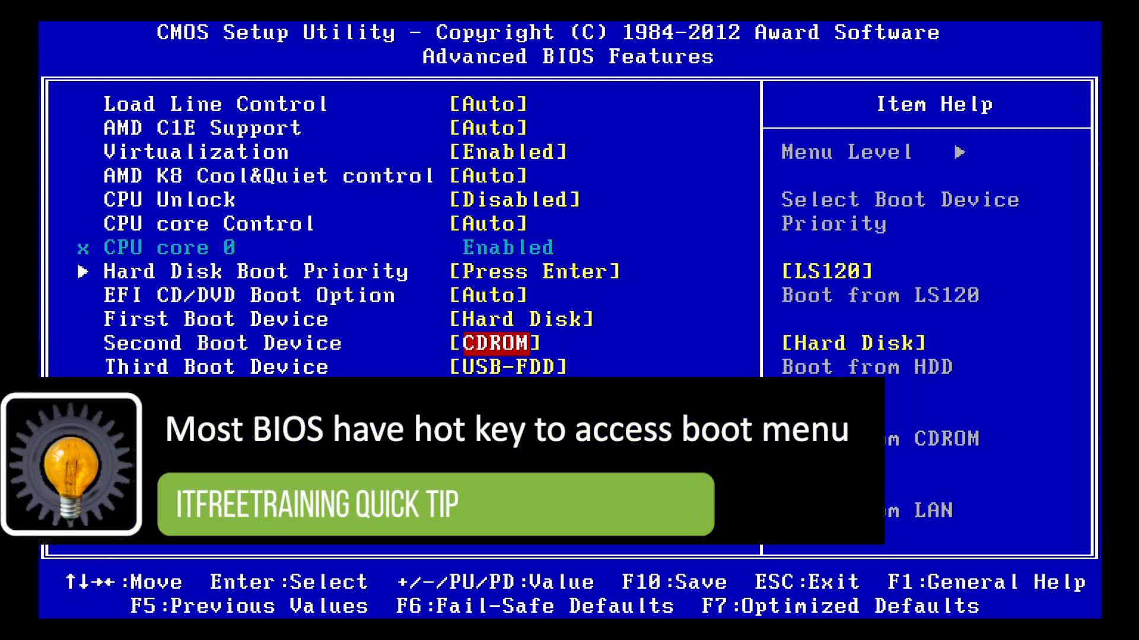
pyautogui.press('Up')
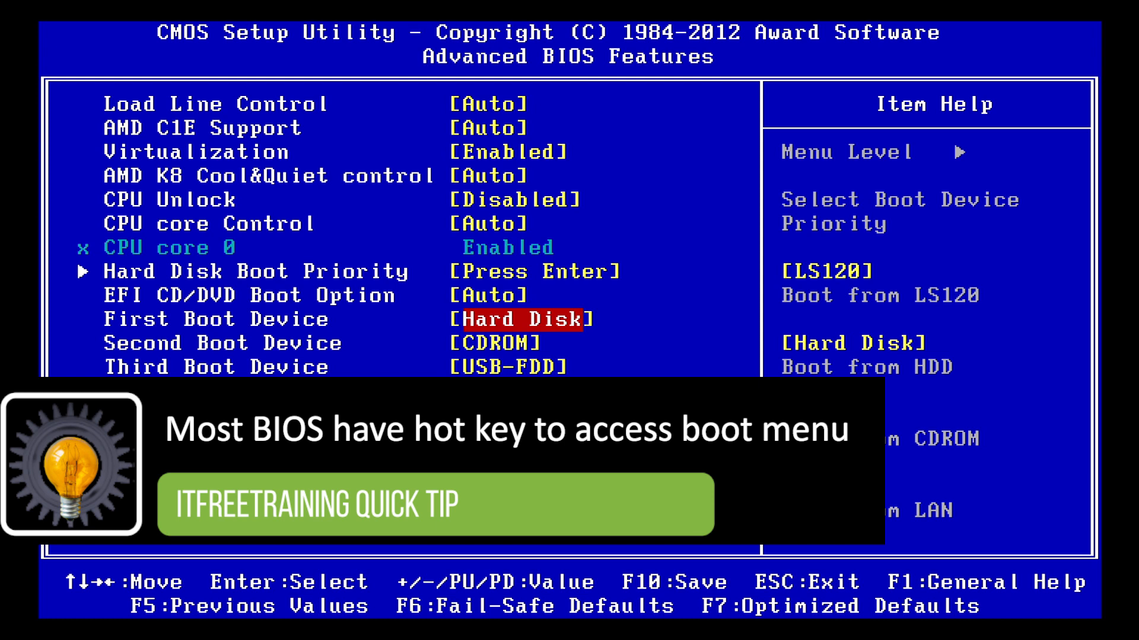
pyautogui.press('Down')
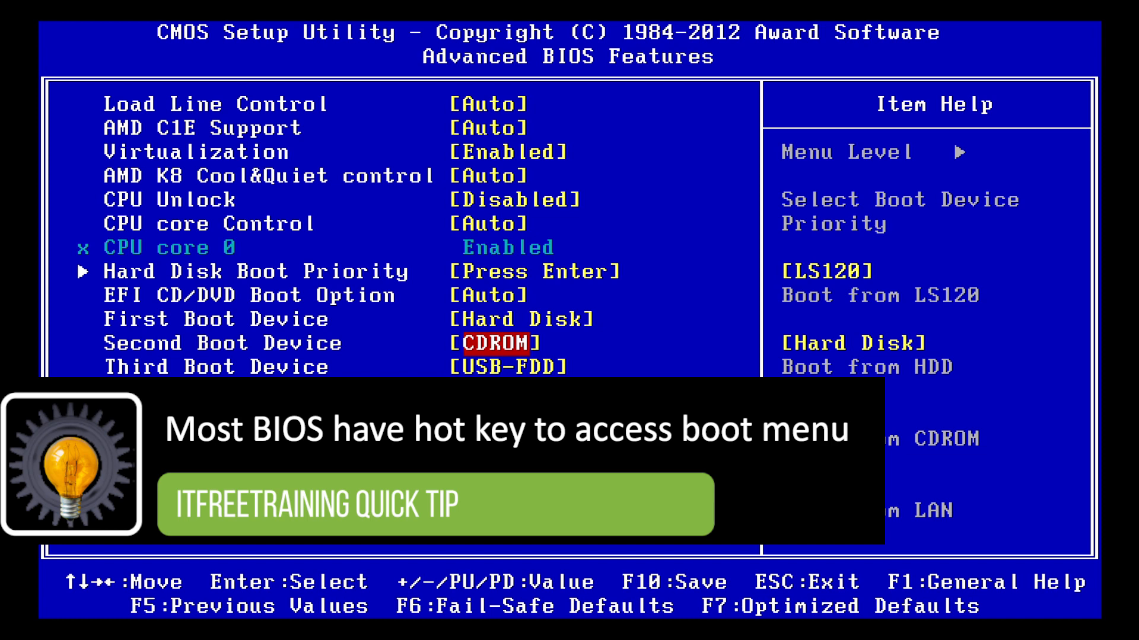
# Examine the HDD S.M.A.R.T. Capability and Full Screen LOGO Show settings in Advanced BIOS Features
pyautogui.press('Down')
pyautogui.press('Down')
pyautogui.press('Down')
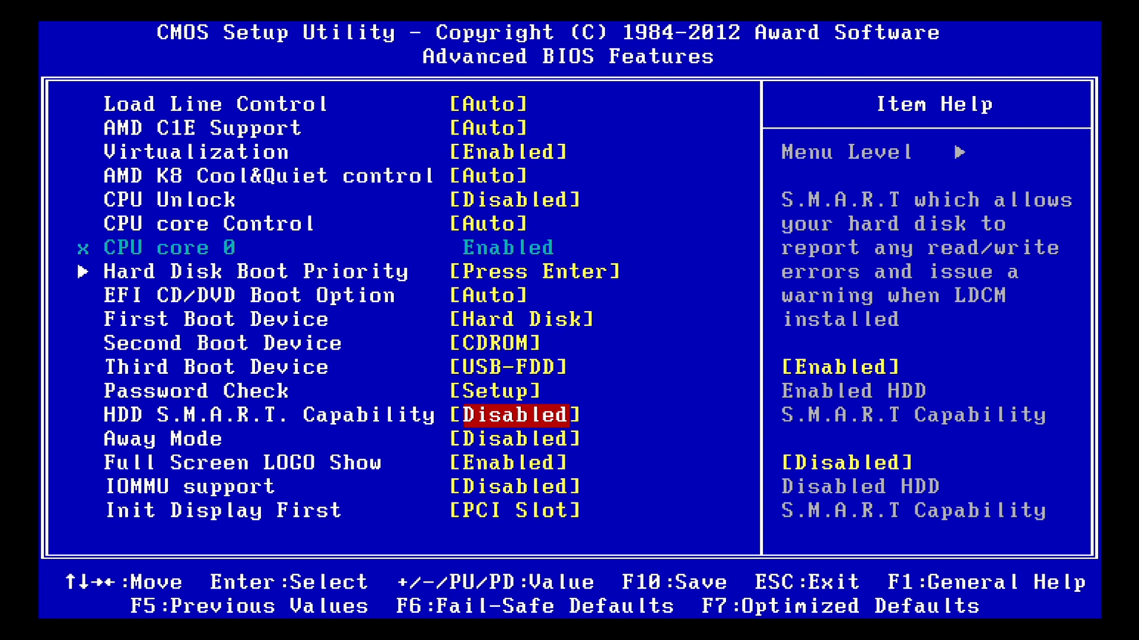
pyautogui.press('Down')
pyautogui.press('Down')
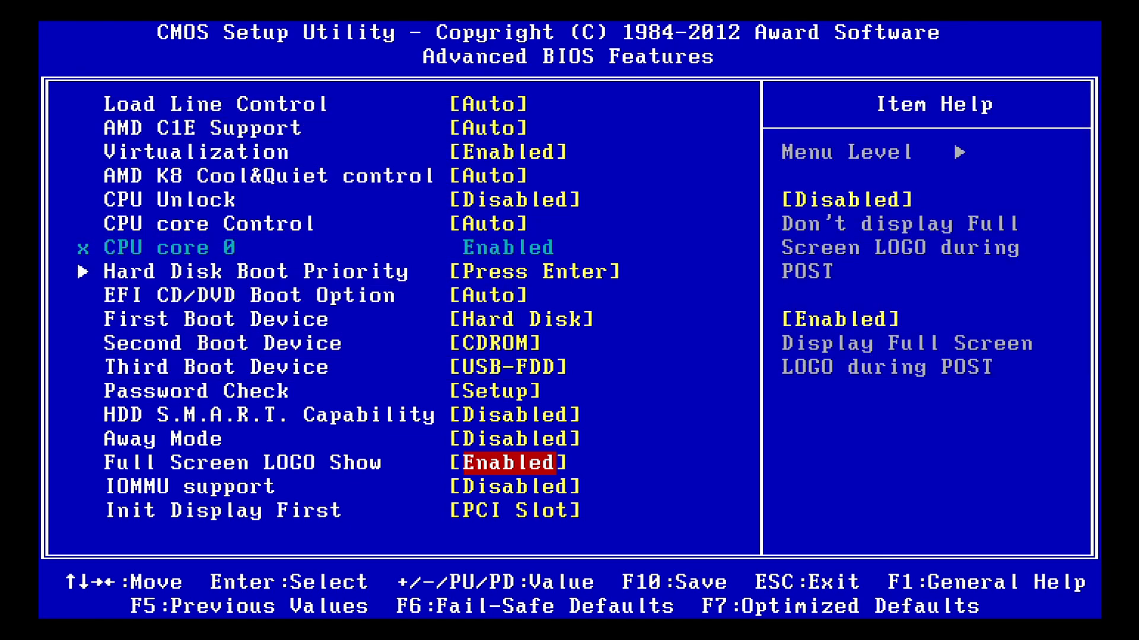
# Review the available options for Init Display First and return to the main setup page
pyautogui.press('Down')
pyautogui.press('Down')
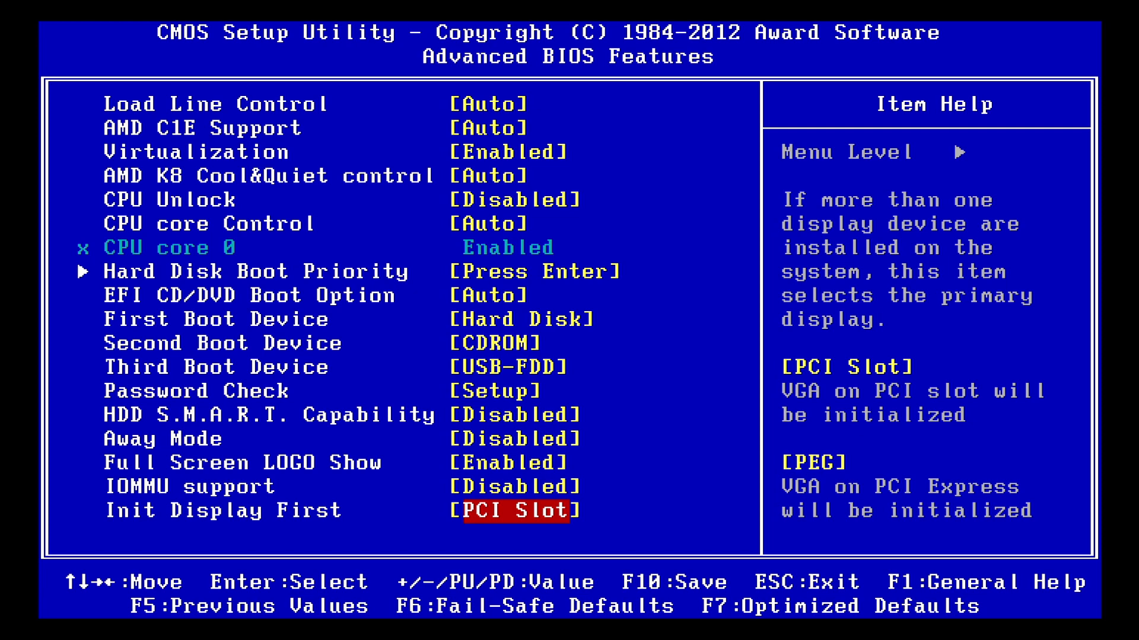
pyautogui.press('Return')
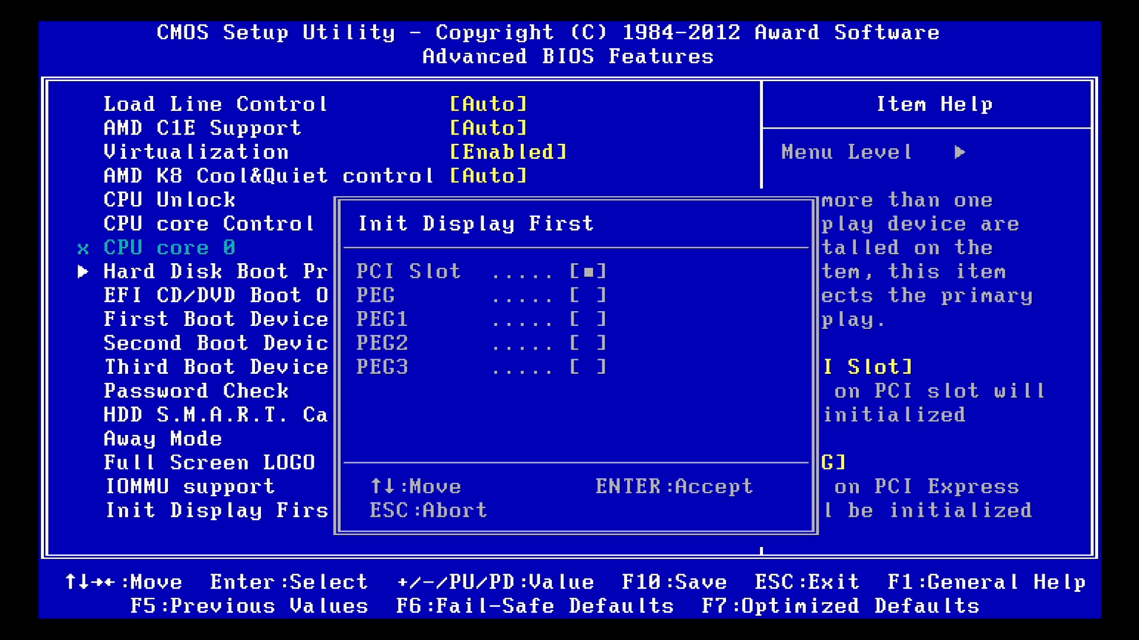
pyautogui.press('Return')
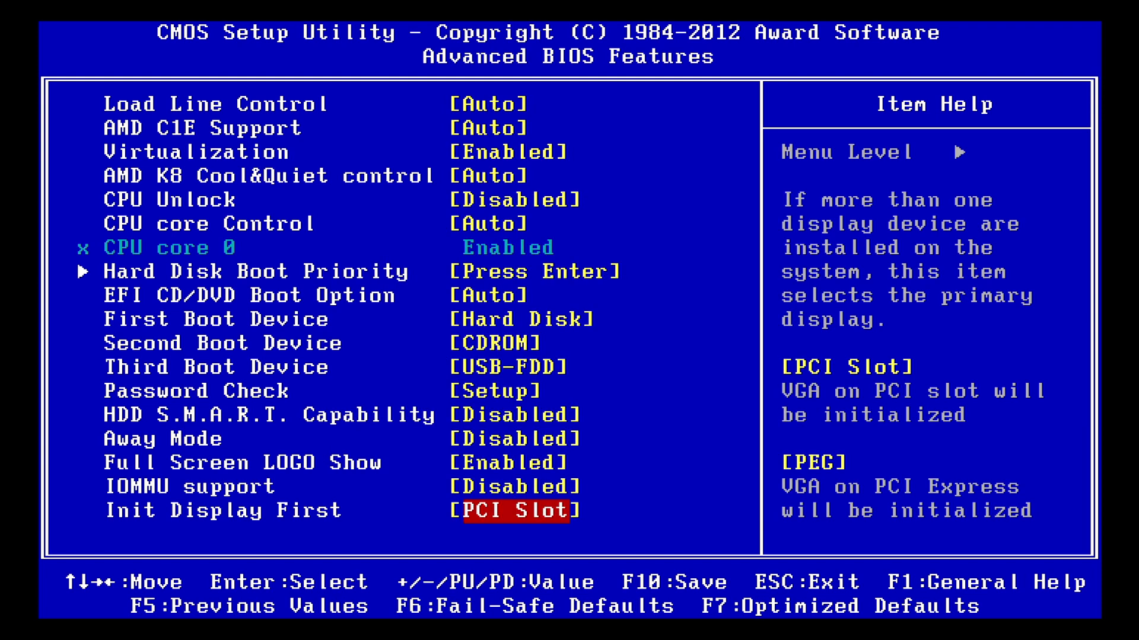
pyautogui.press('Escape')
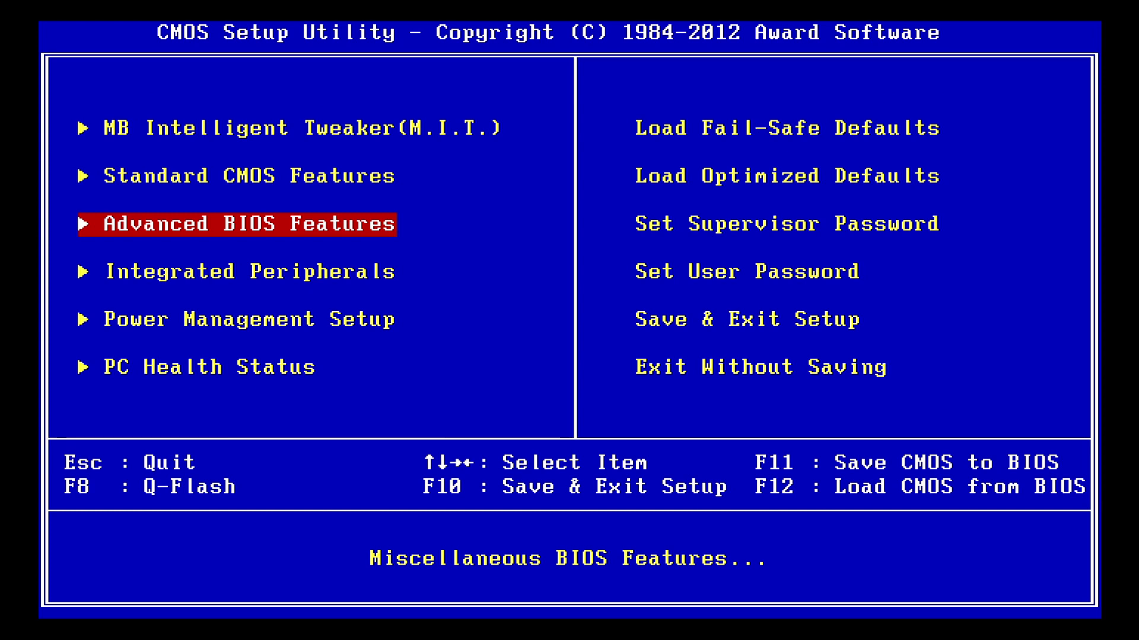
# Open Integrated Peripherals and review the available OnChip SATA Type modes without changing the setting
pyautogui.press('Down')
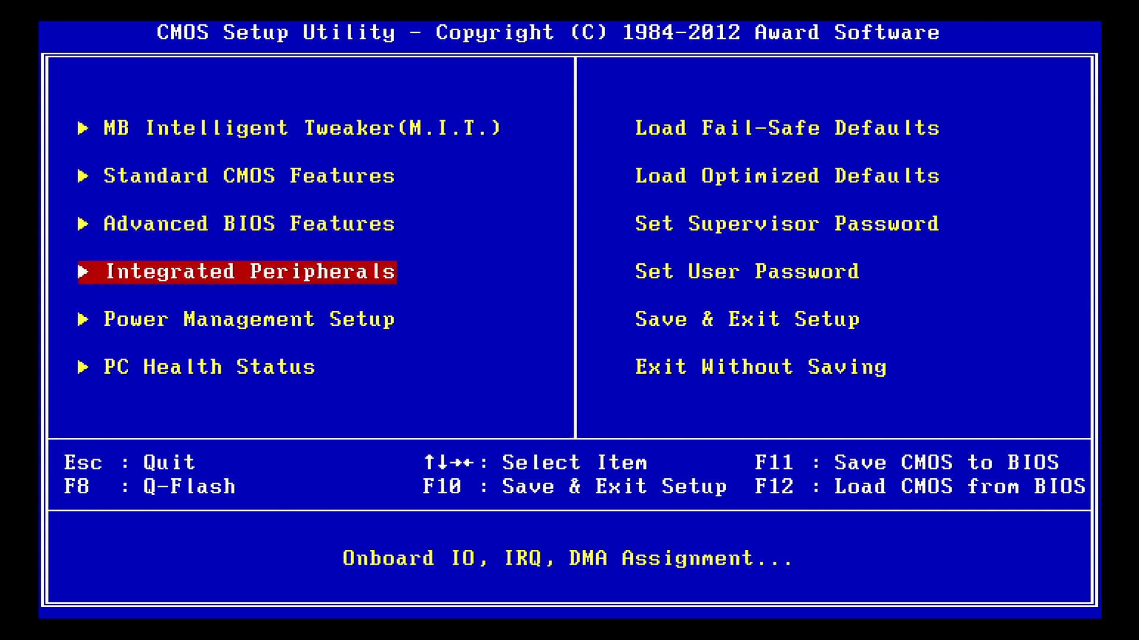
pyautogui.press('Return')
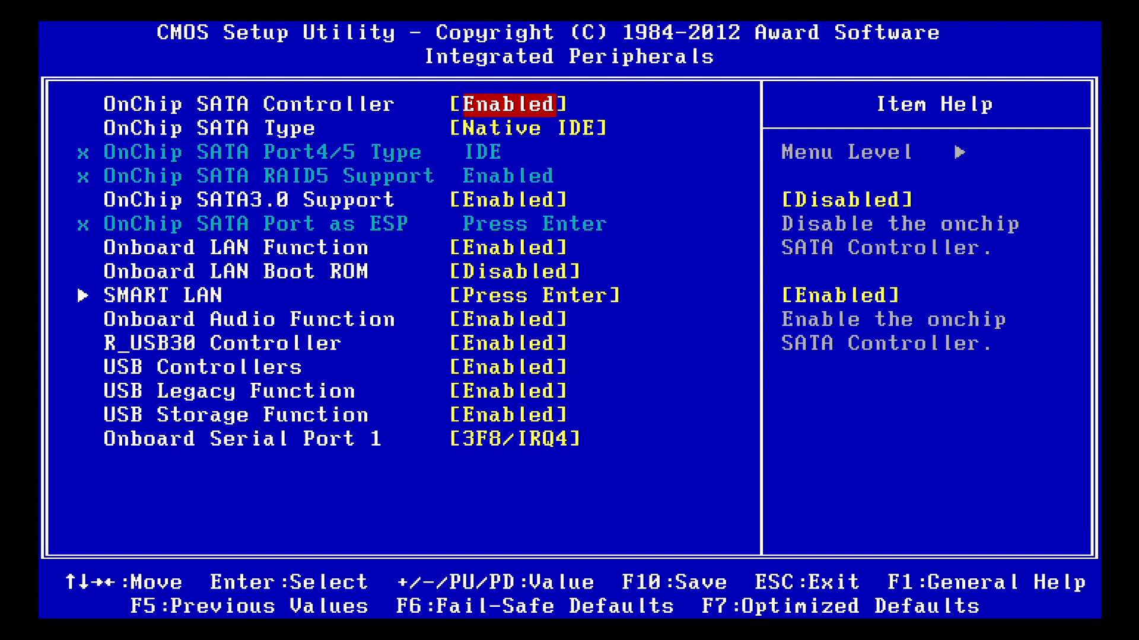
pyautogui.press('Down')
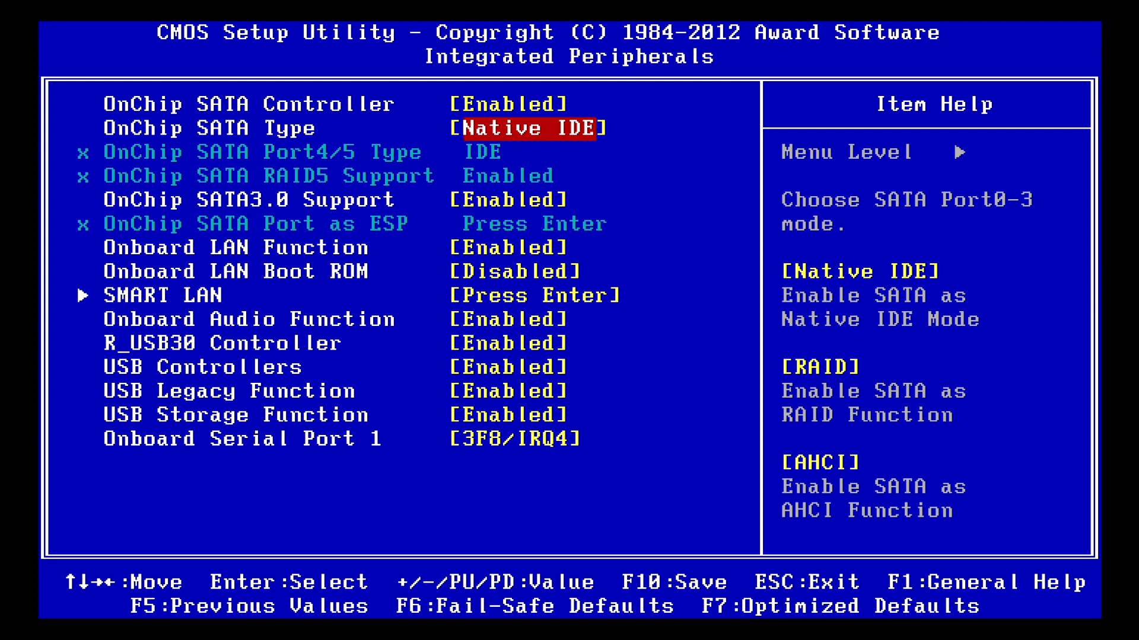
pyautogui.press('Return')
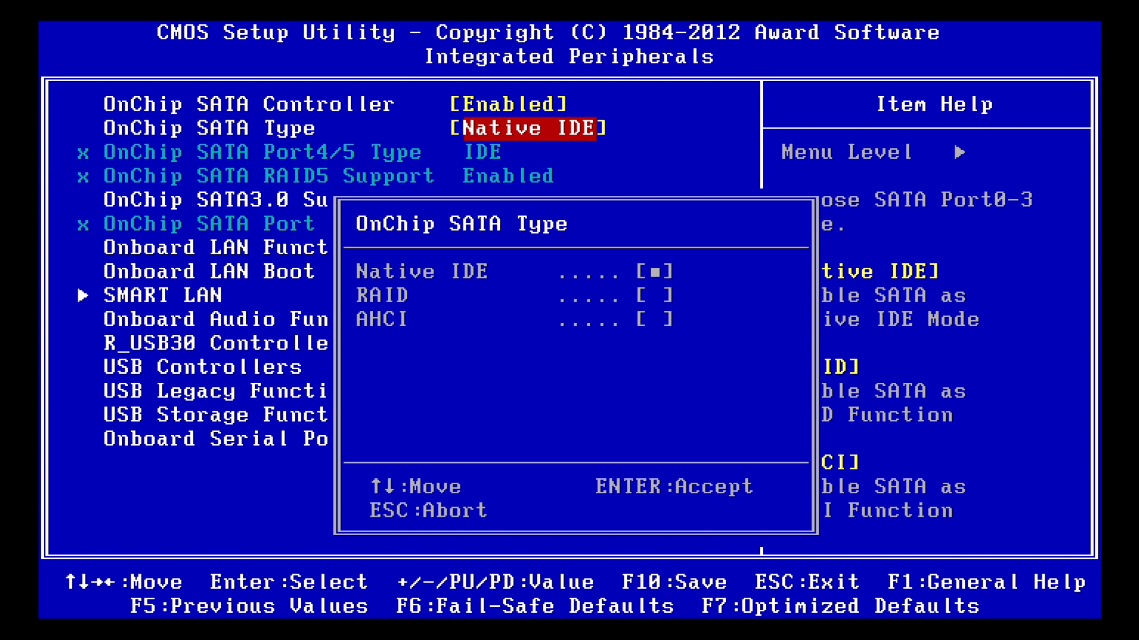
pyautogui.press('Escape')
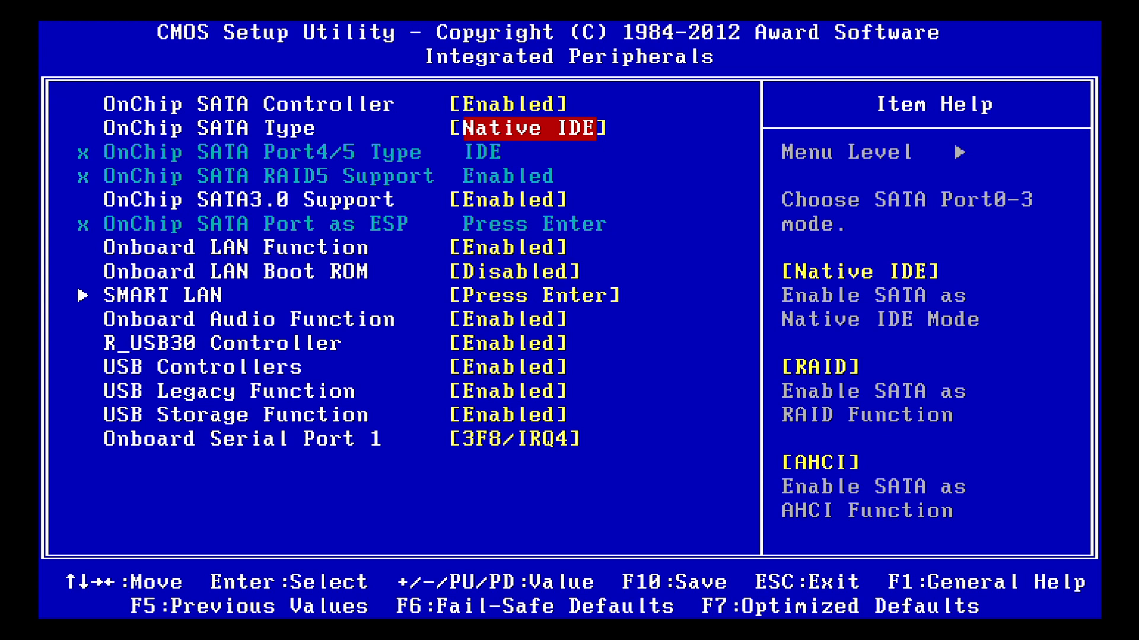
# Examine the OnChip SATA3.0 Support, Onboard LAN, LAN Boot ROM and Onboard Audio settings in Integrated Peripherals
pyautogui.press('Down')
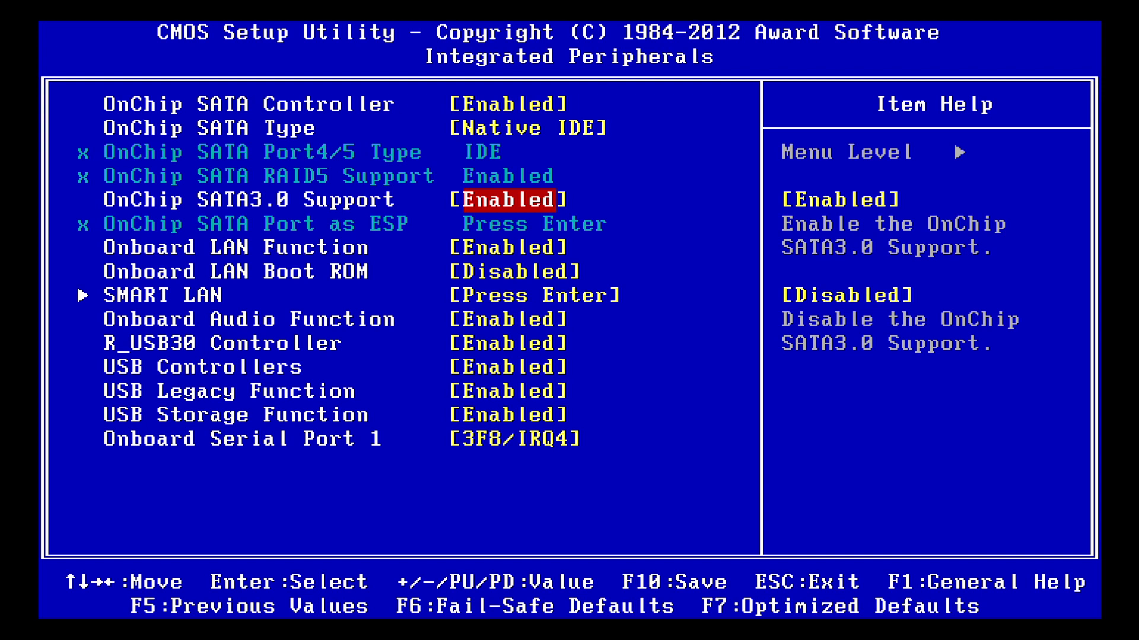
pyautogui.press('Down')
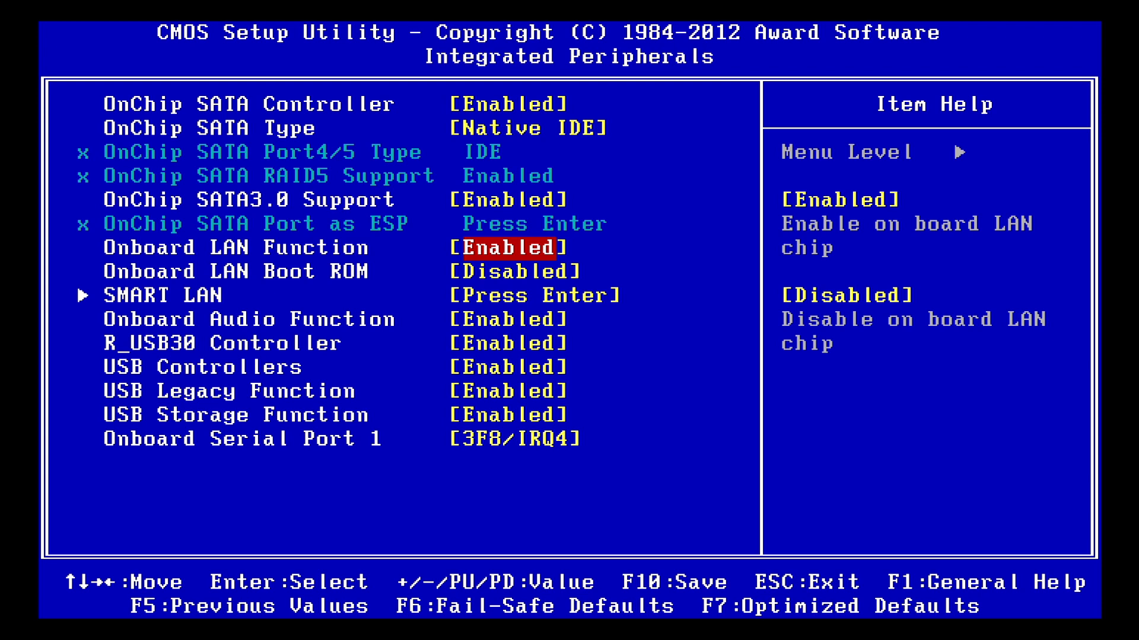
pyautogui.press('Down')
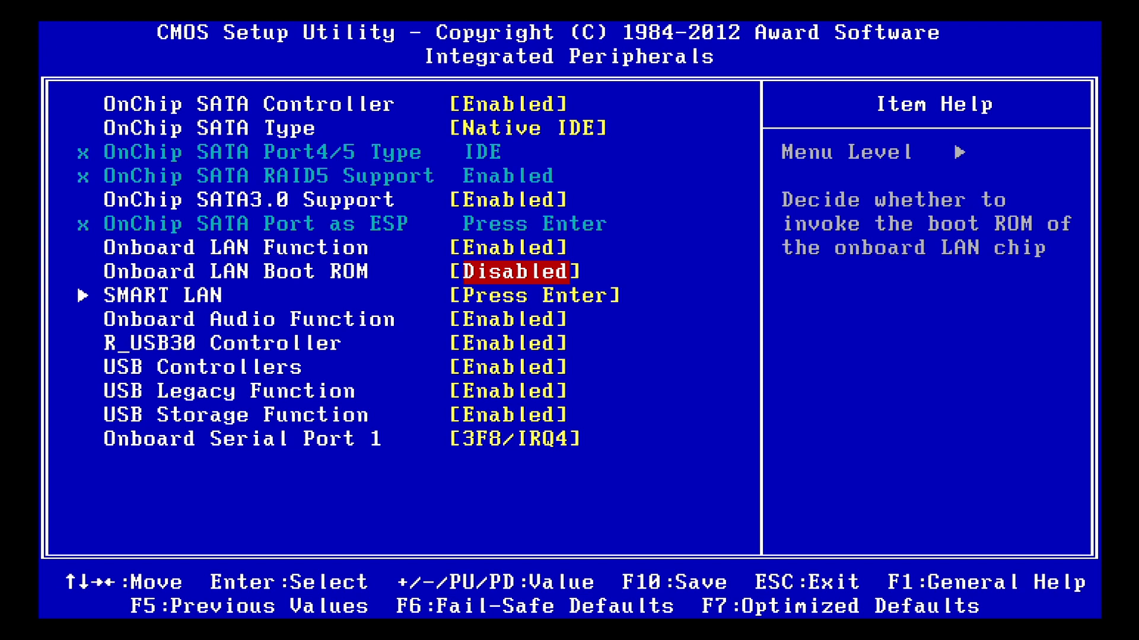
pyautogui.press('Down')
pyautogui.press('Down')
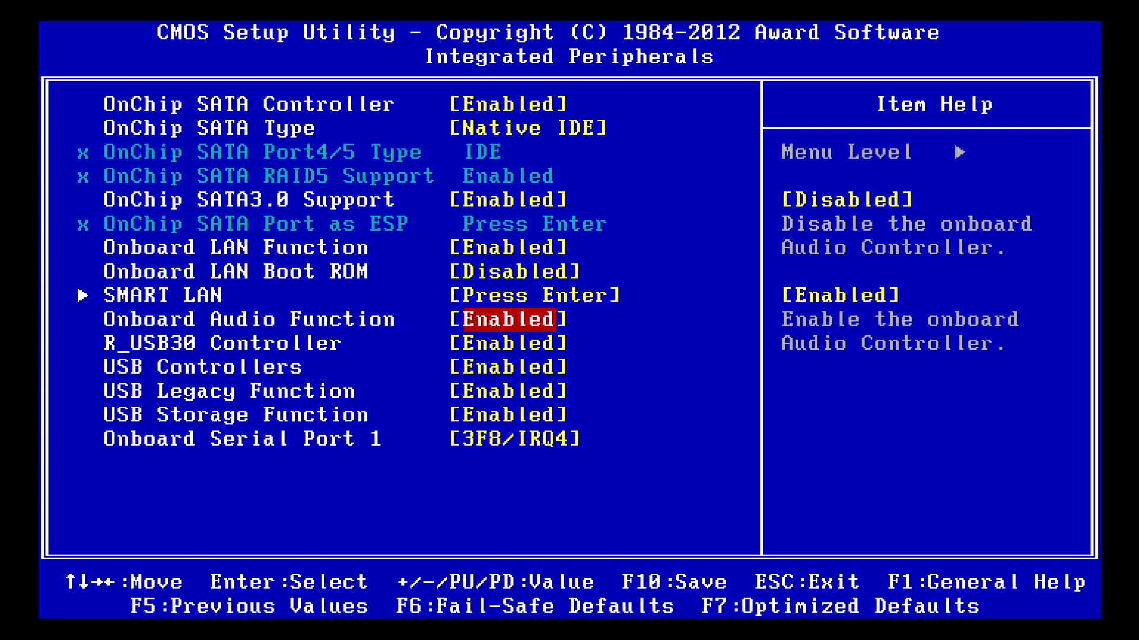
# Examine the USB controller, legacy and storage settings and Onboard Serial Port 1, and return to the main setup page
pyautogui.press('Down')
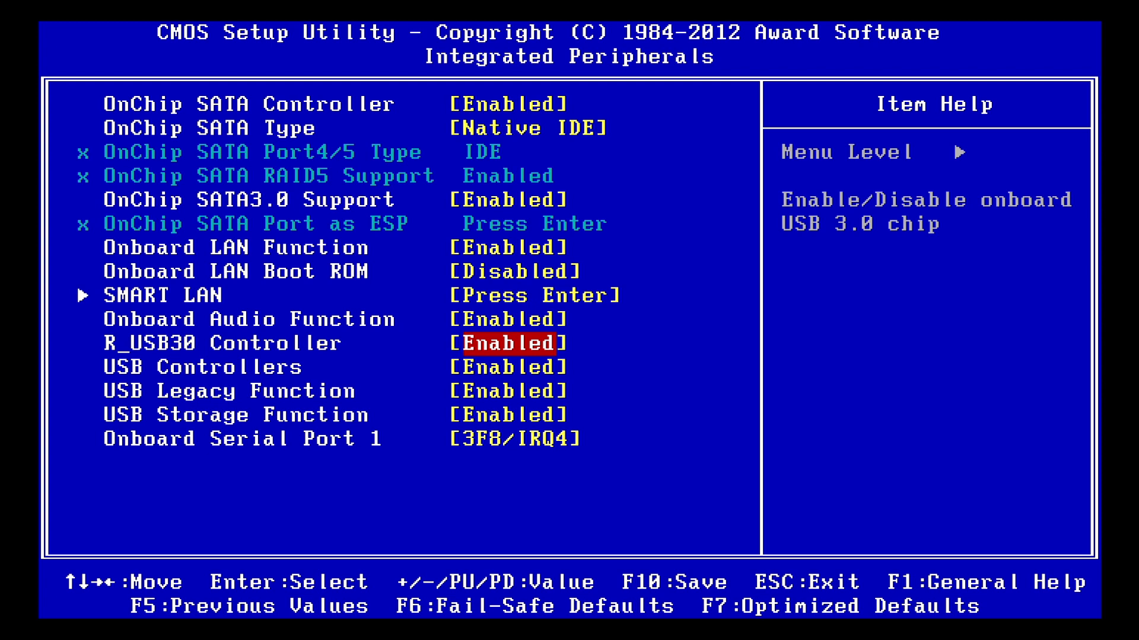
pyautogui.press('Down')
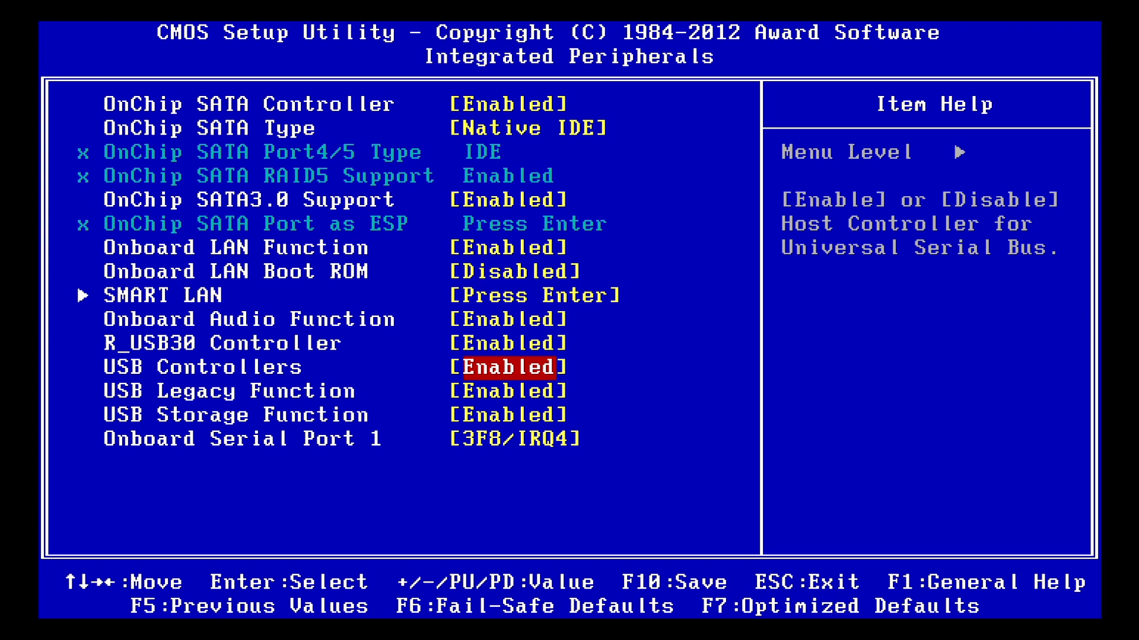
pyautogui.press('Down')
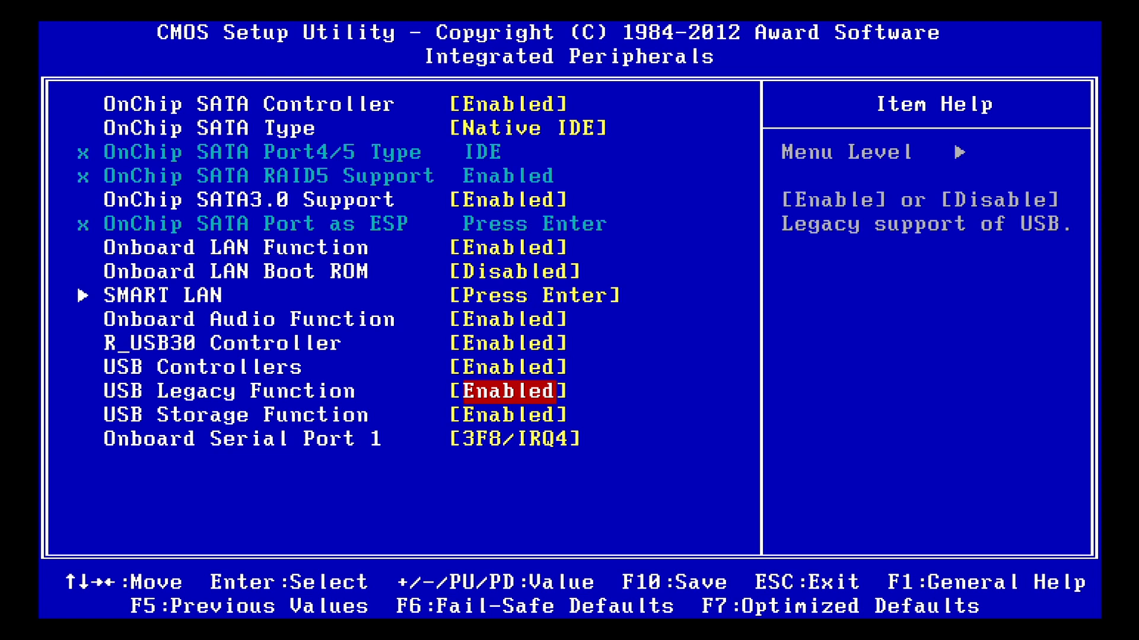
pyautogui.press('Down')
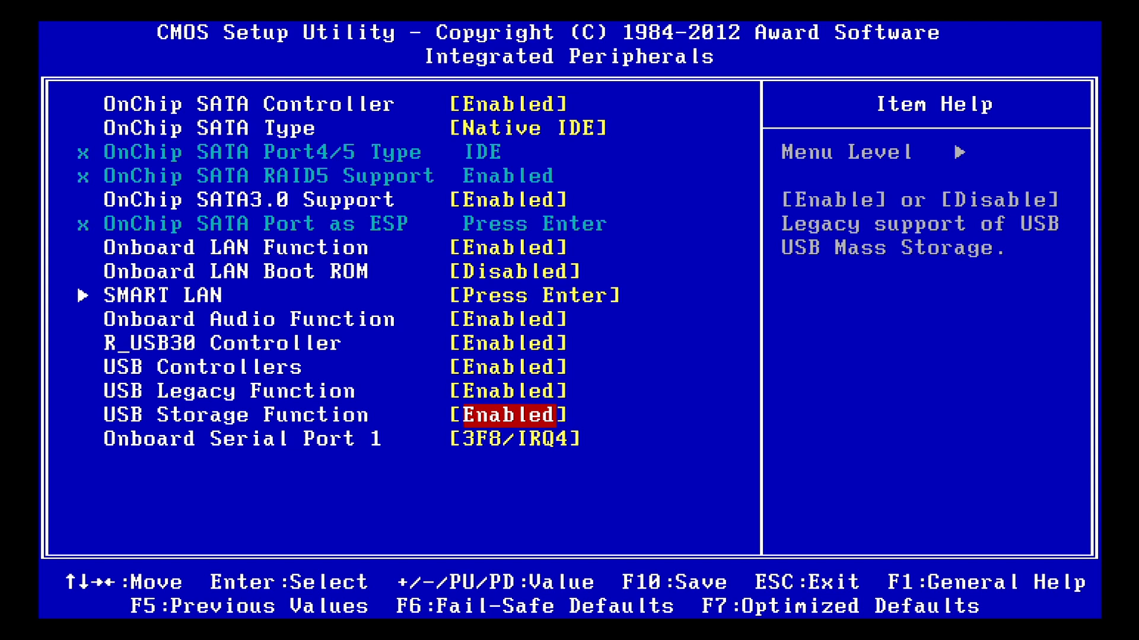
pyautogui.press('Down')
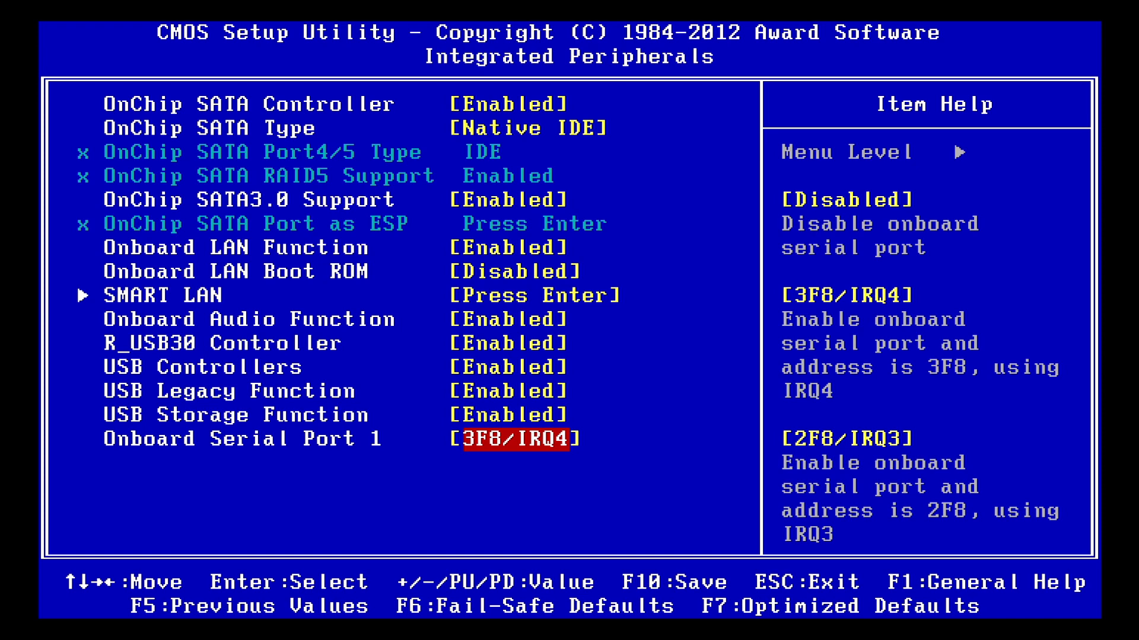
pyautogui.press('Escape')
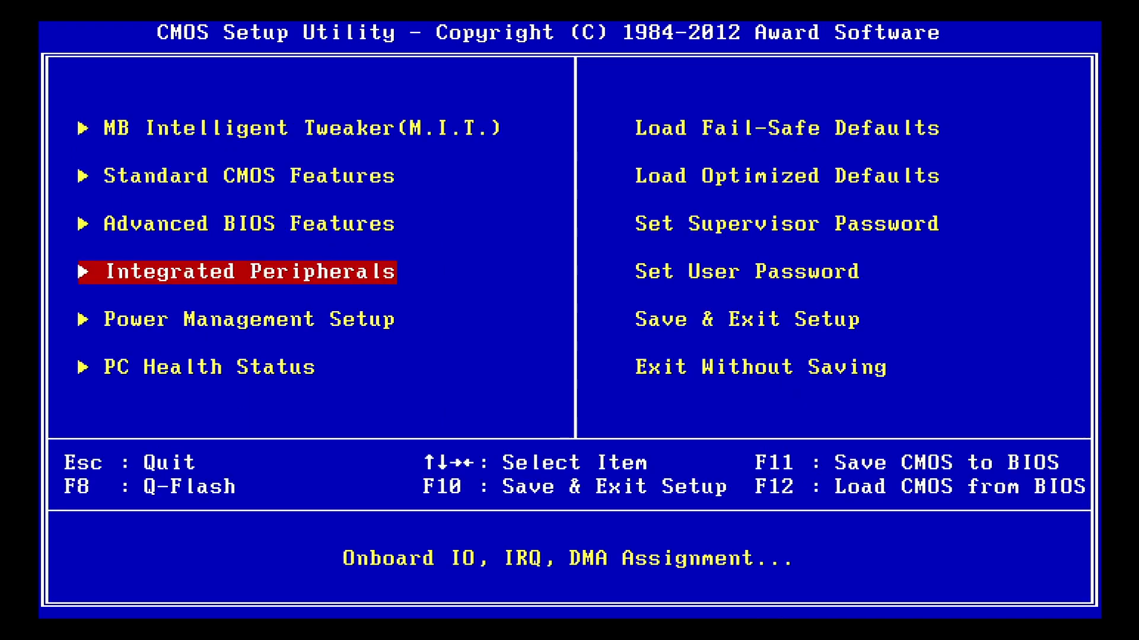
# Examine the USB, modem ring and PME wake-up settings in Power Management Setup, and return to the main setup page
pyautogui.press('Down')
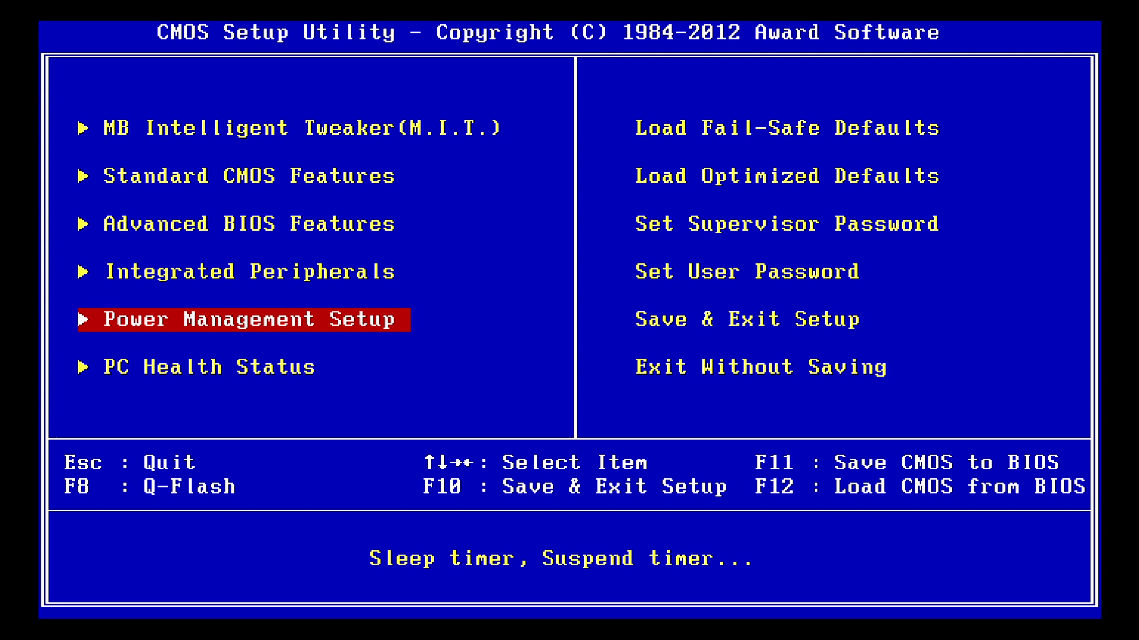
pyautogui.press('Return')
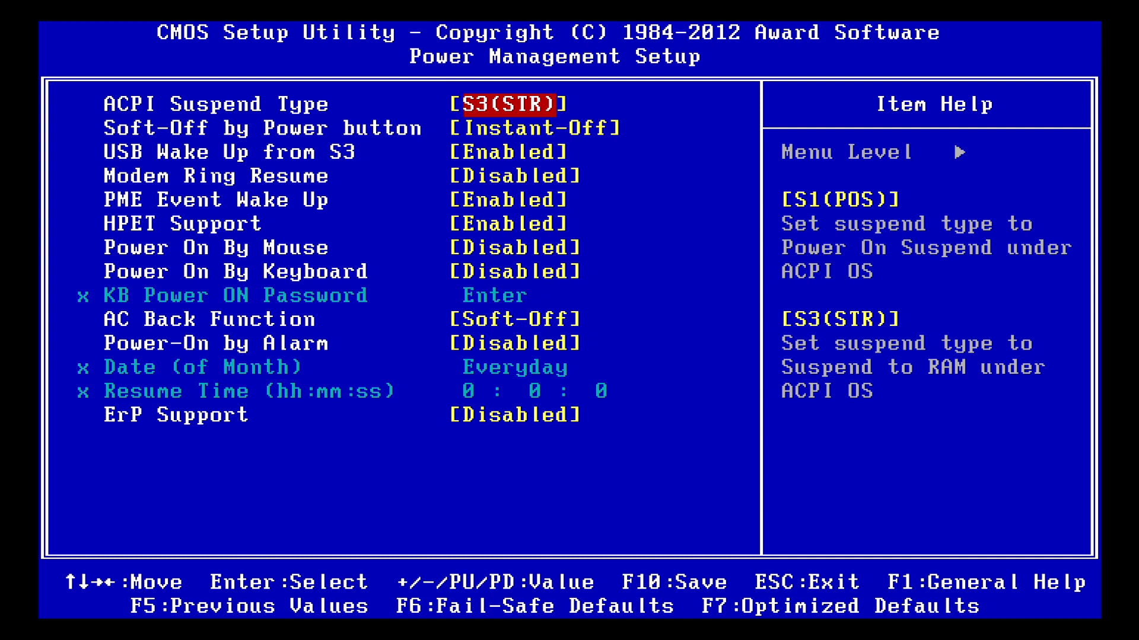
pyautogui.press('Down')
pyautogui.press('Down')
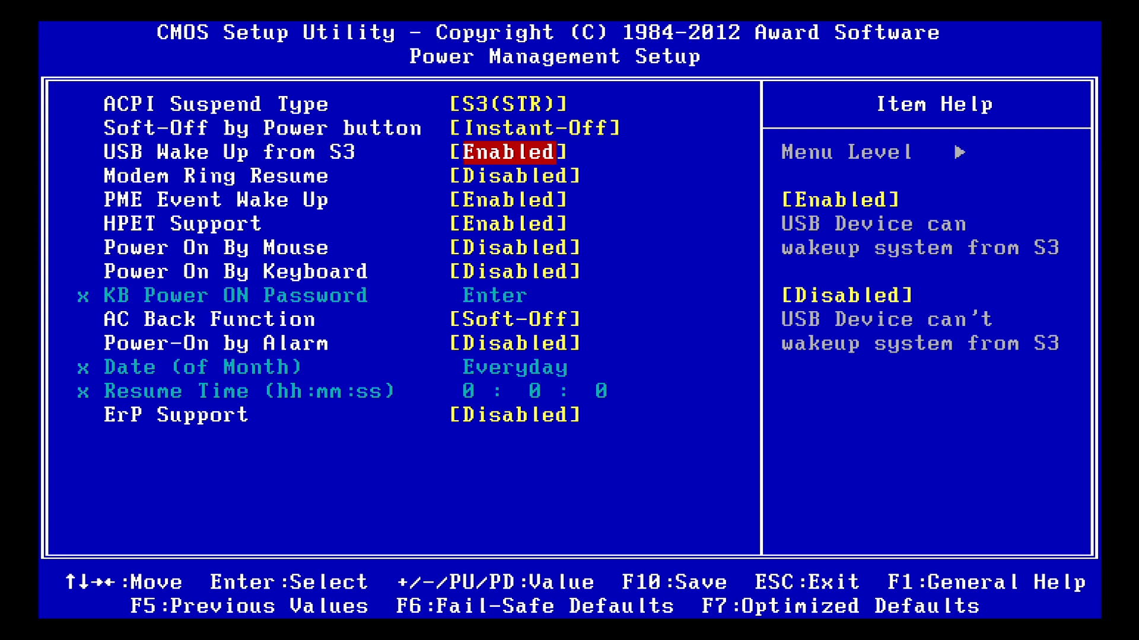
pyautogui.press('Down')
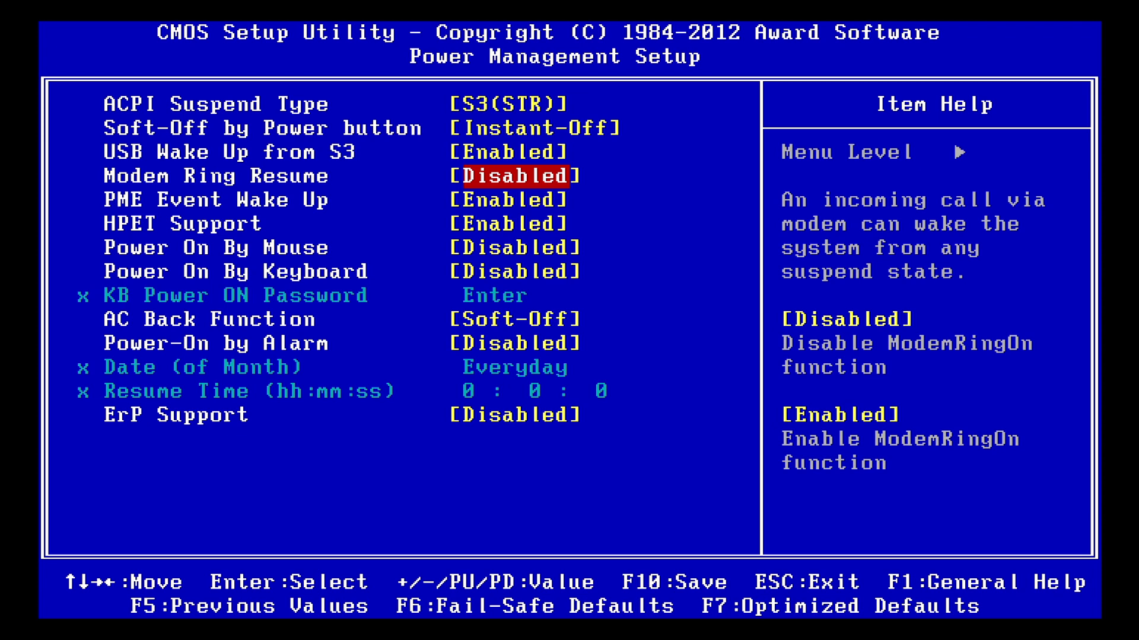
pyautogui.press('Down')
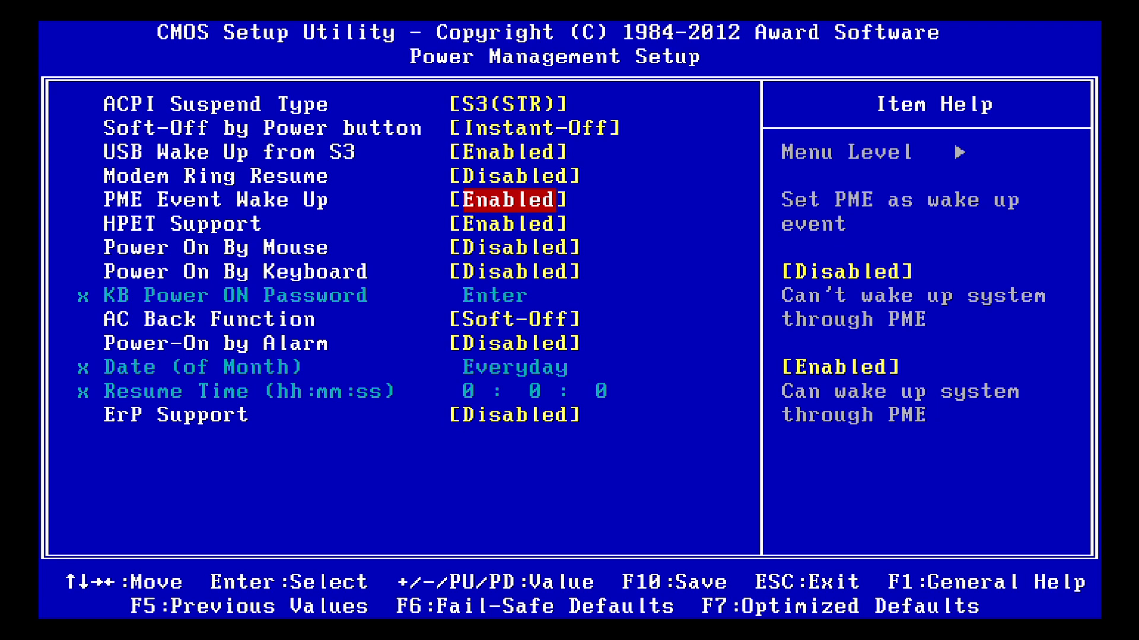
pyautogui.press('Escape')
# Set CPU Warning Temperature to 60°C/140°F in PC Health Status
pyautogui.press('Down')
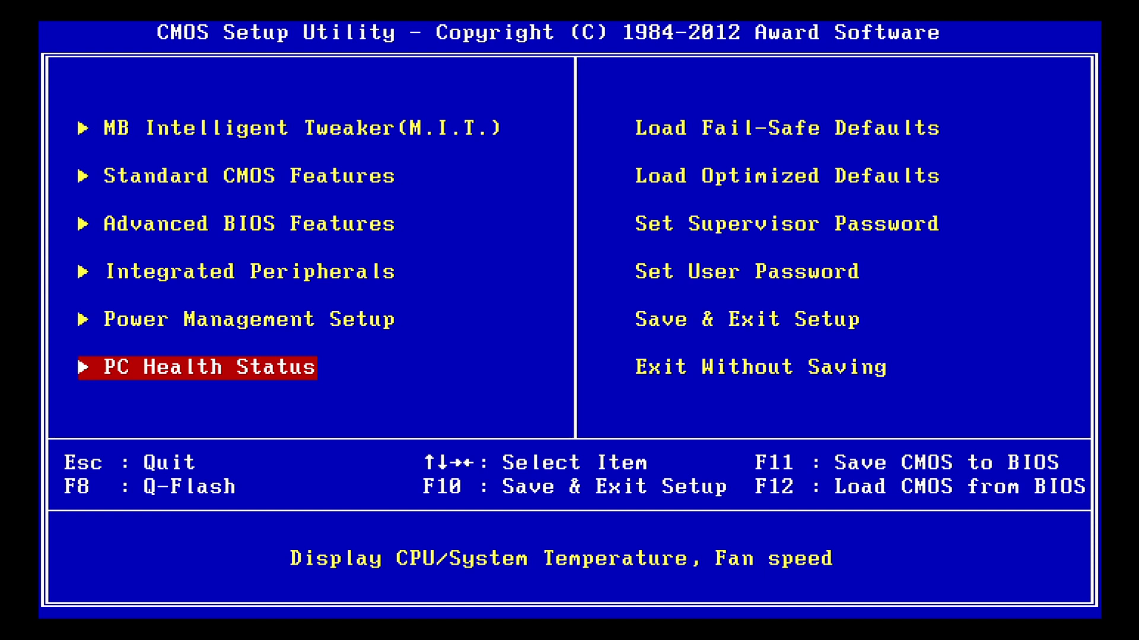
pyautogui.press('Return')
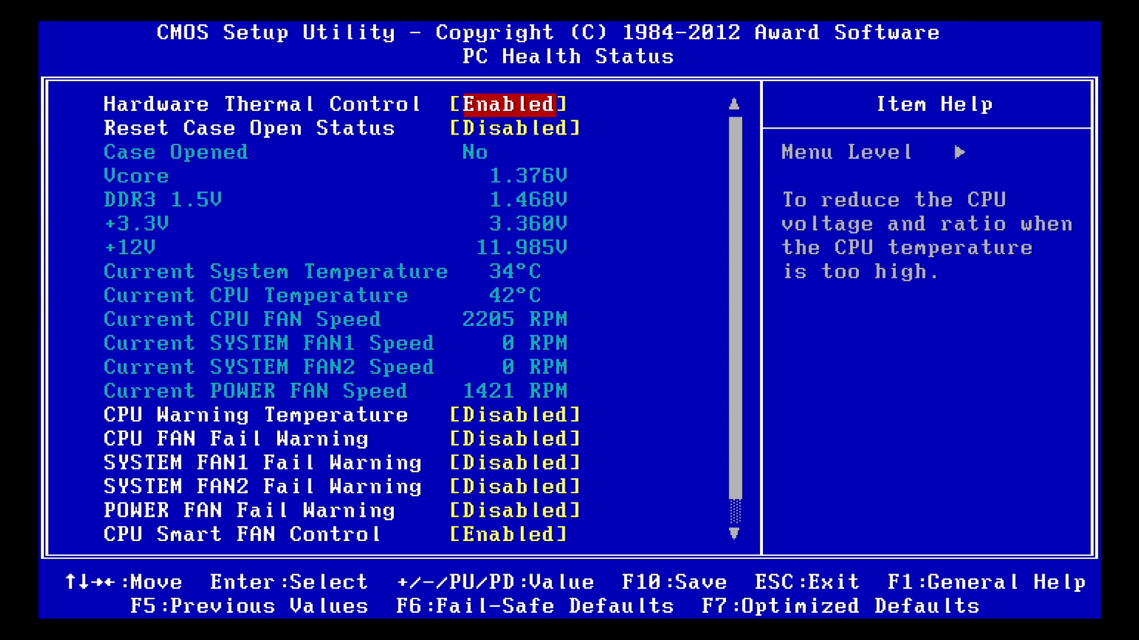
pyautogui.press('Down')
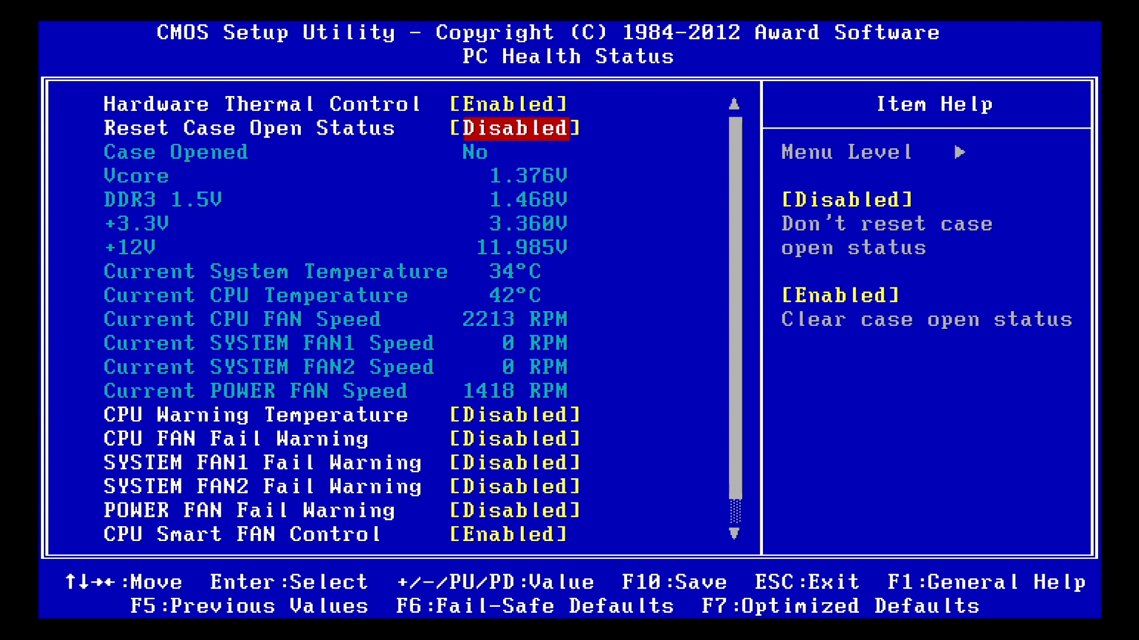
pyautogui.press('Down')
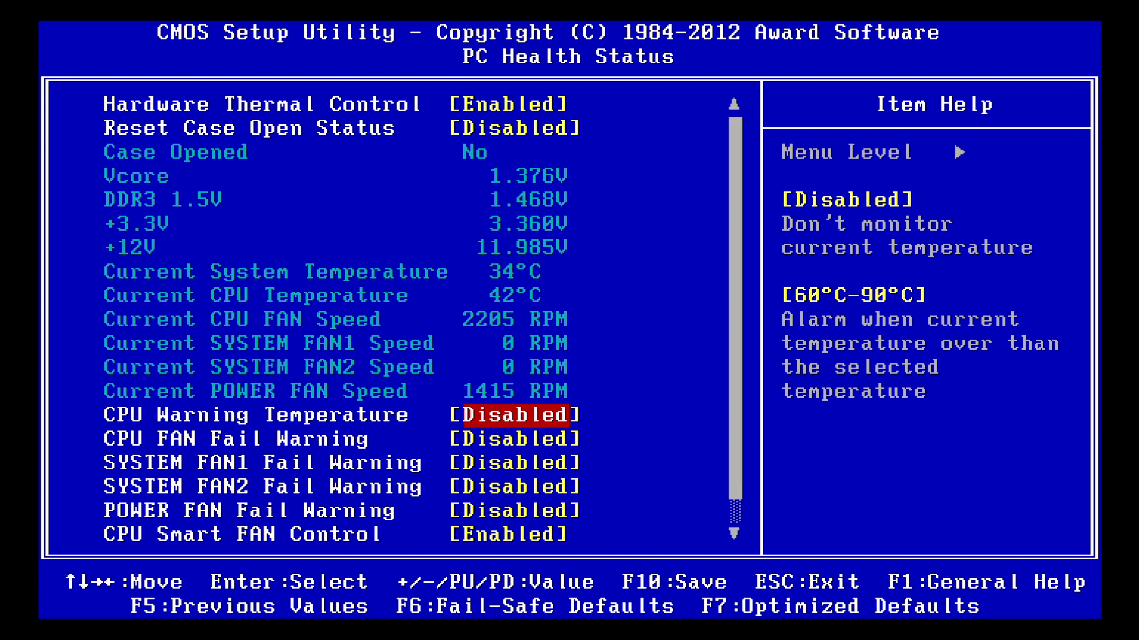
pyautogui.press('Return')
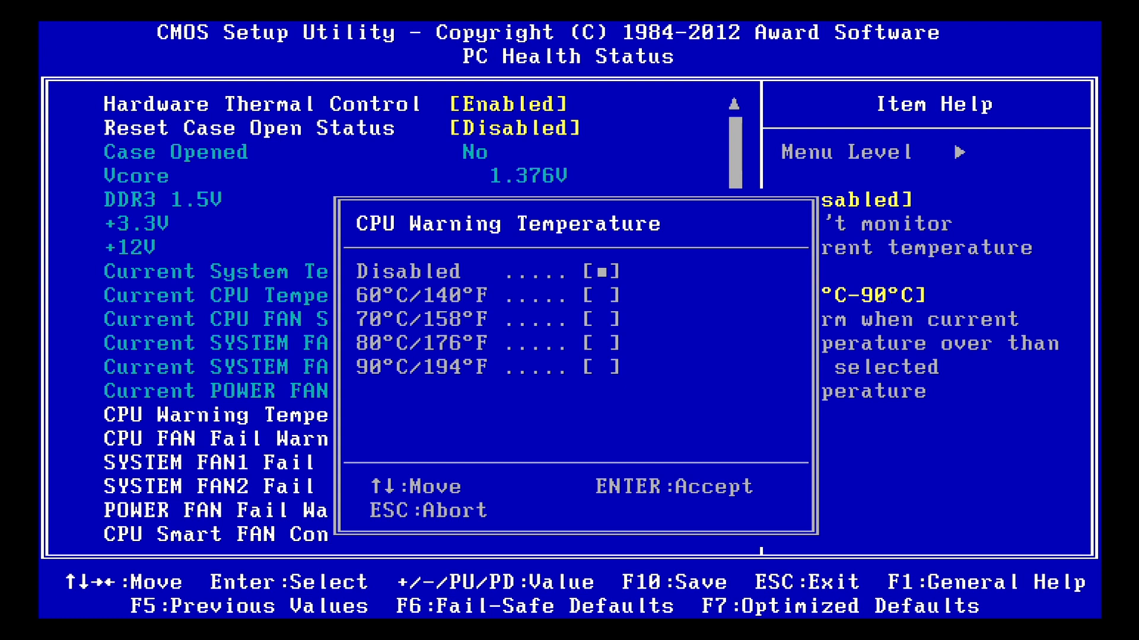
pyautogui.press('Down')
pyautogui.press('Return')
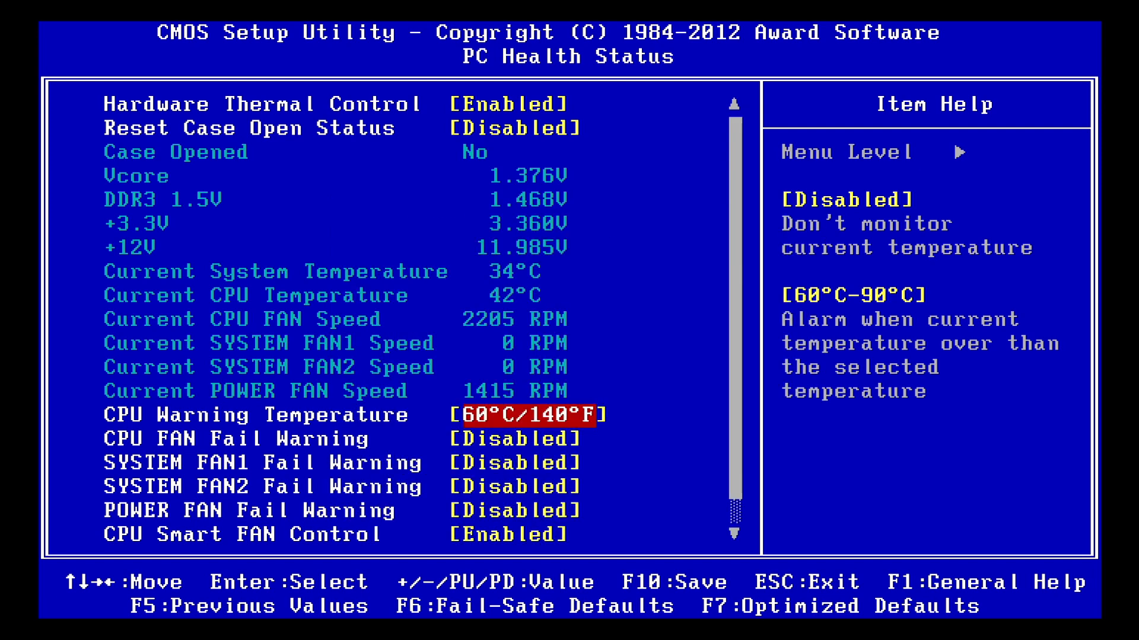
# Set CPU FAN Fail Warning to Enabled in PC Health Status
pyautogui.press('Down')
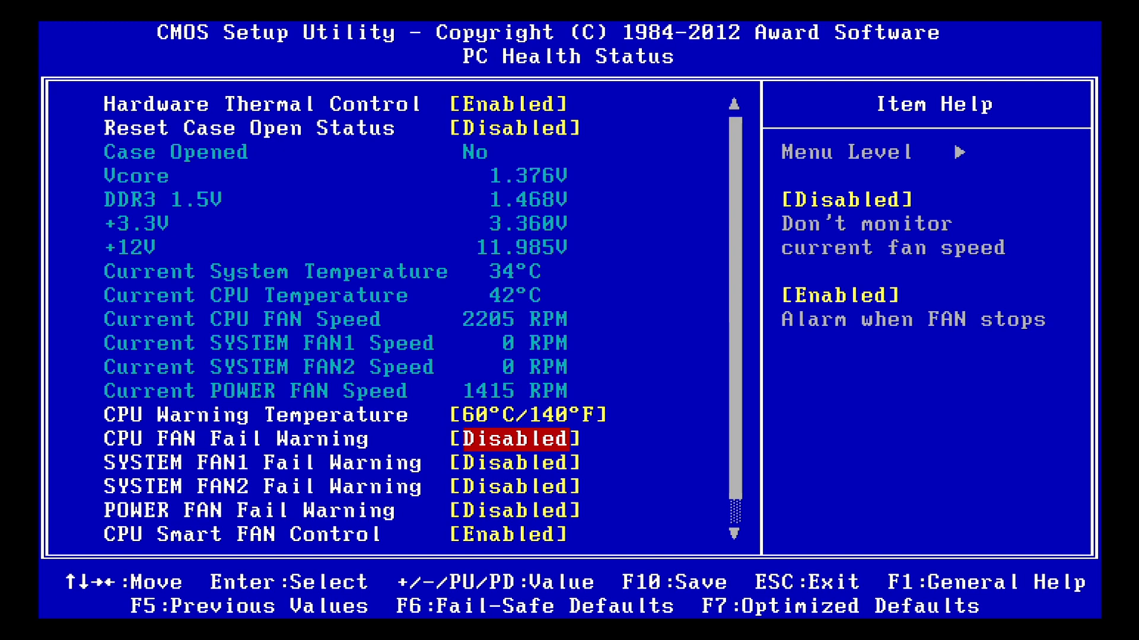
pyautogui.press('Return')
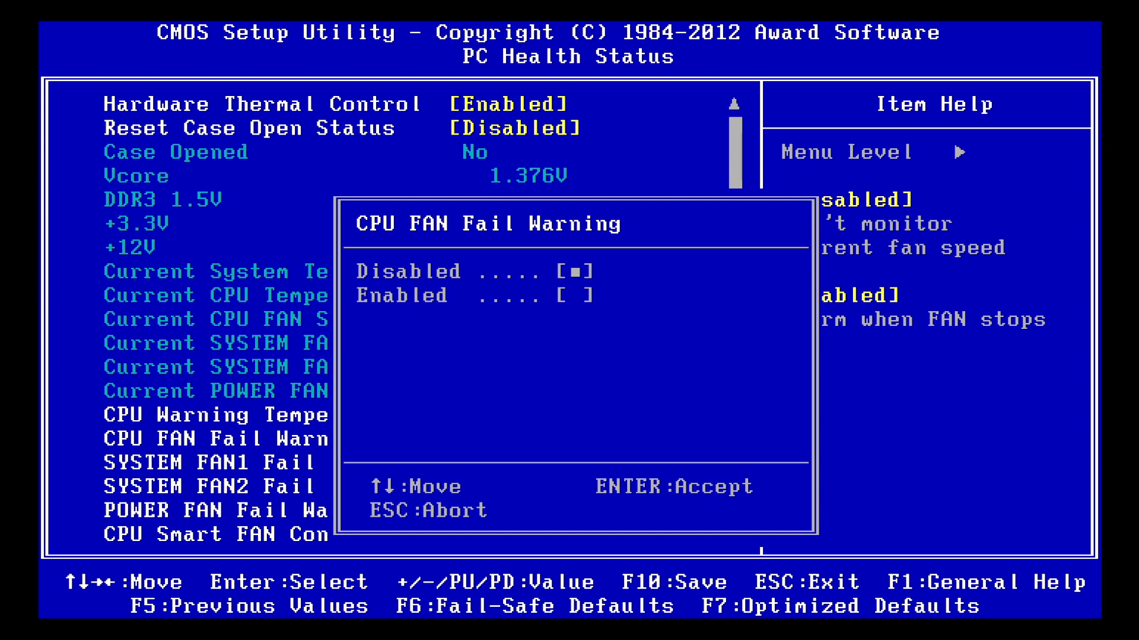
pyautogui.press('Down')
pyautogui.press('Return')
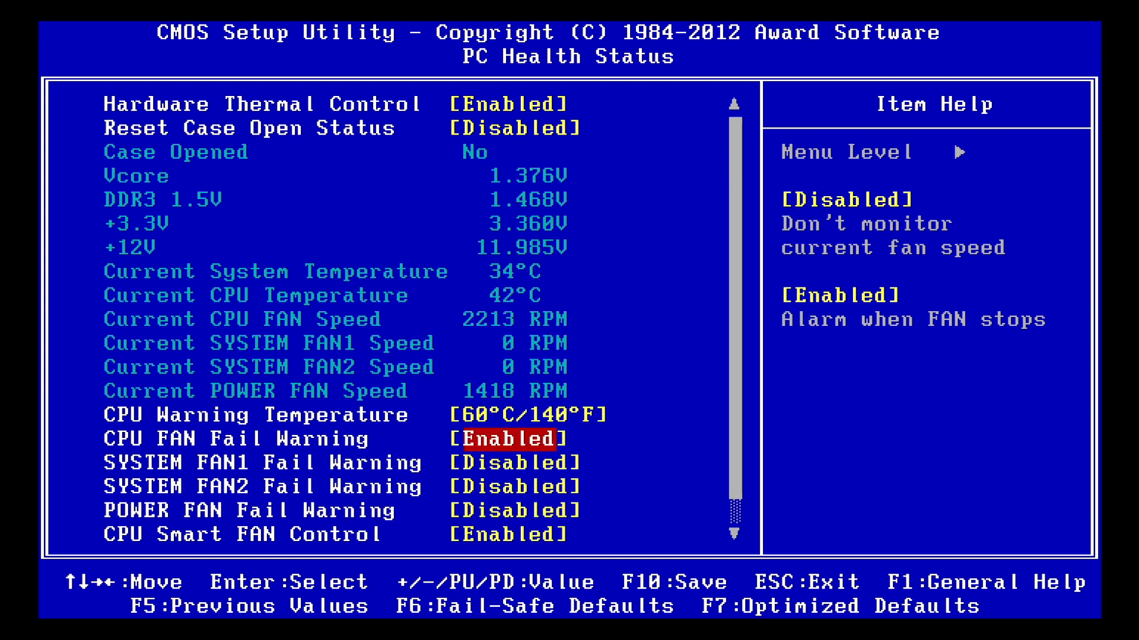
# Set POWER FAN Fail Warning to Enabled in PC Health Status, and return to the main setup page
pyautogui.press('Down')
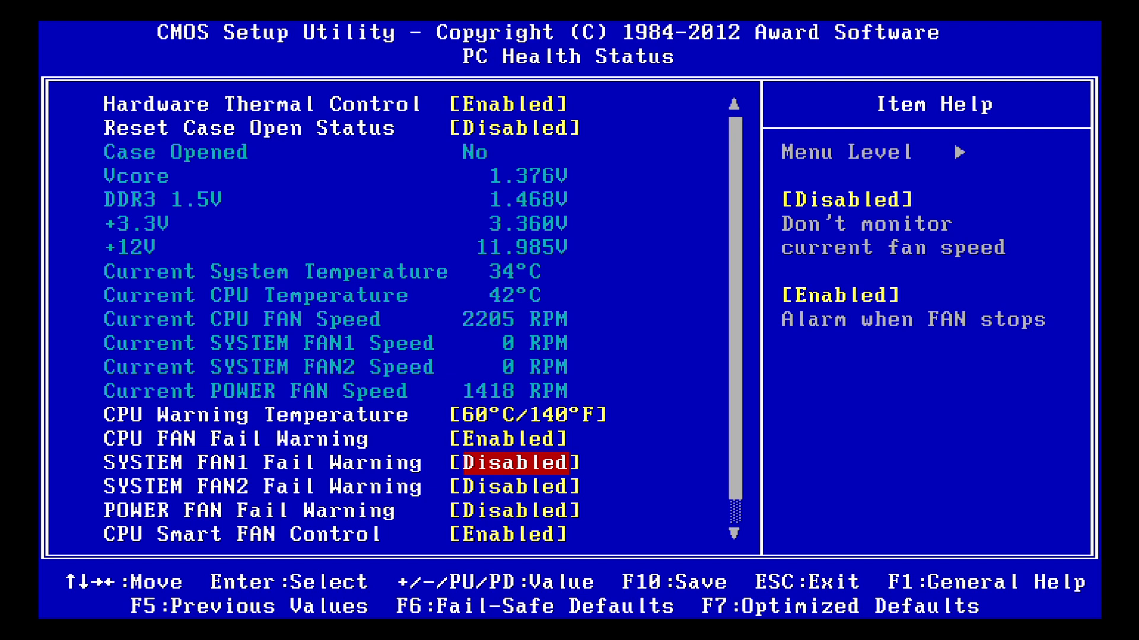
pyautogui.press('Down')
pyautogui.press('Down')
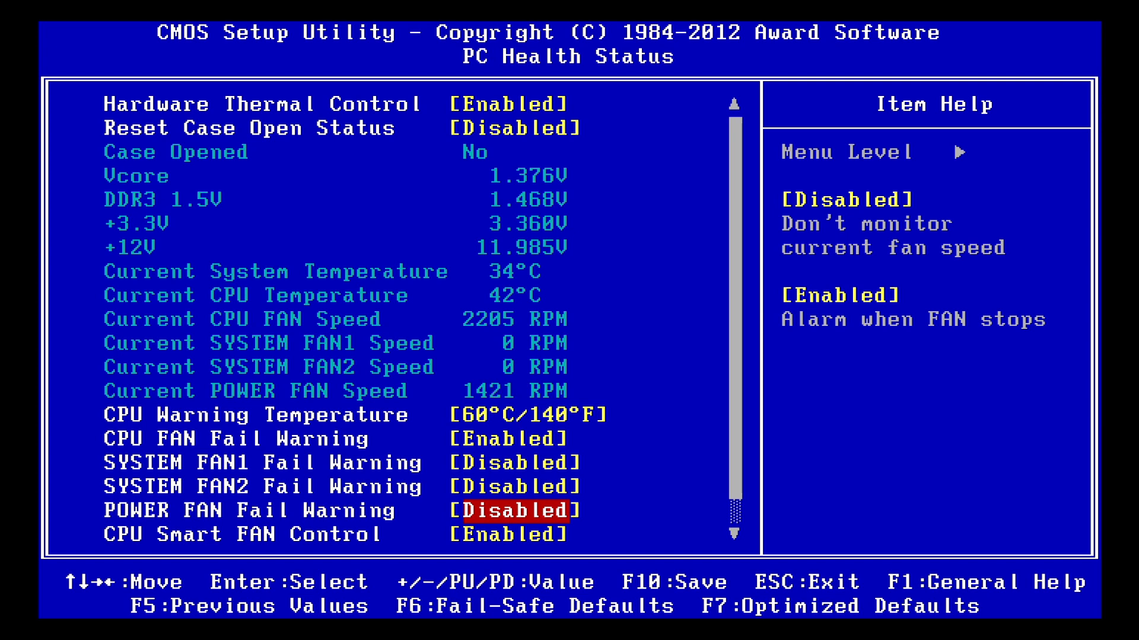
pyautogui.press('Return')
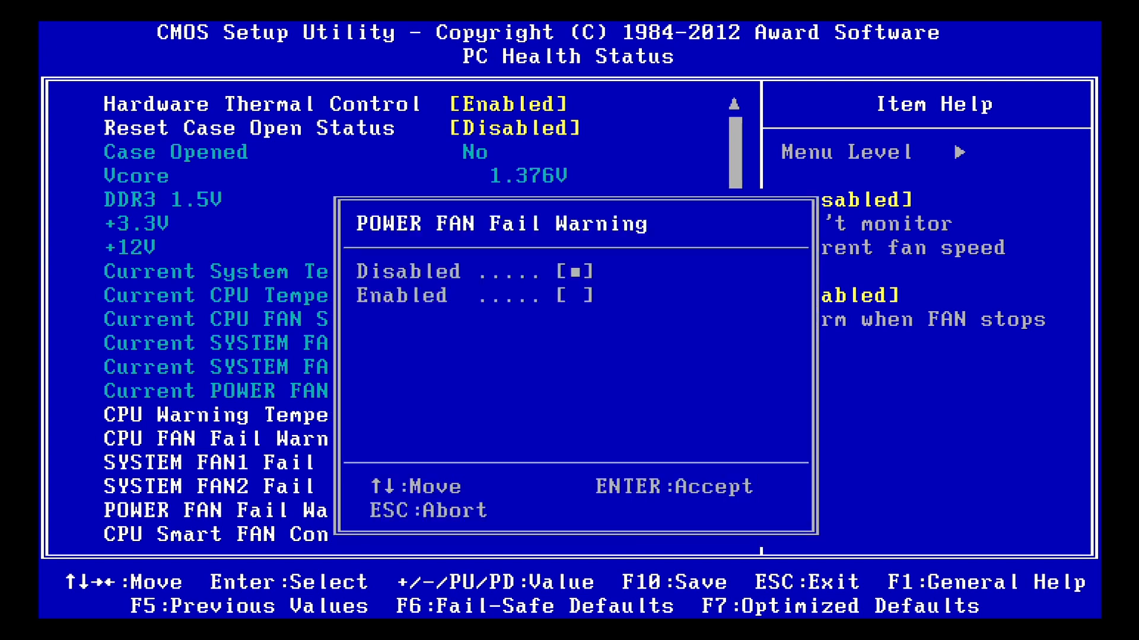
pyautogui.press('Down')
pyautogui.press('Return')
pyautogui.press('Down')
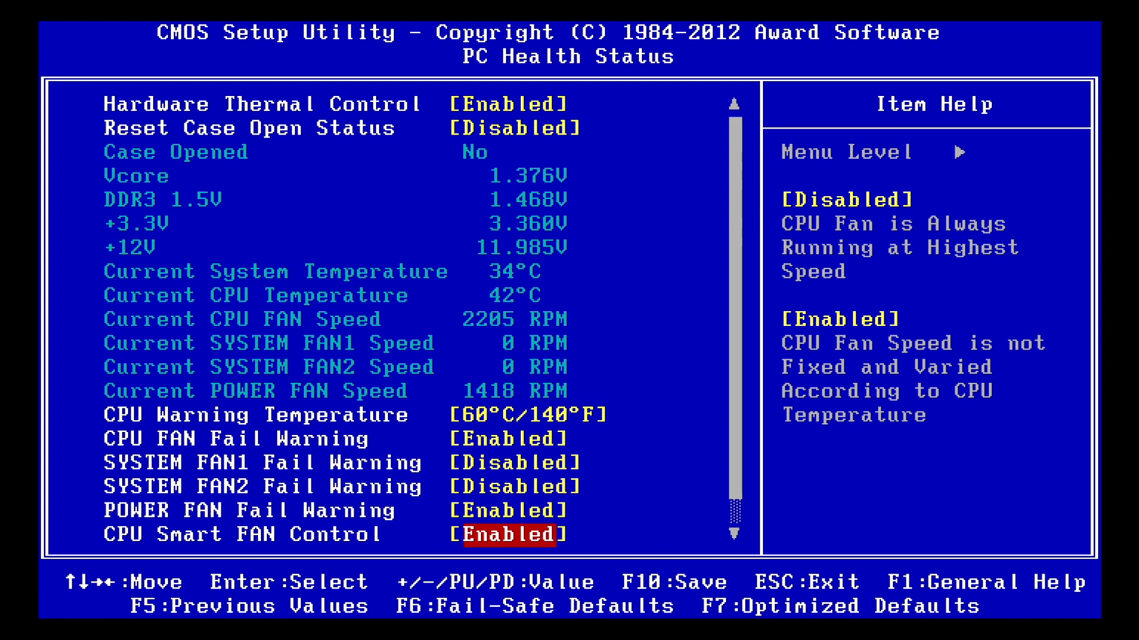
pyautogui.press('Escape')
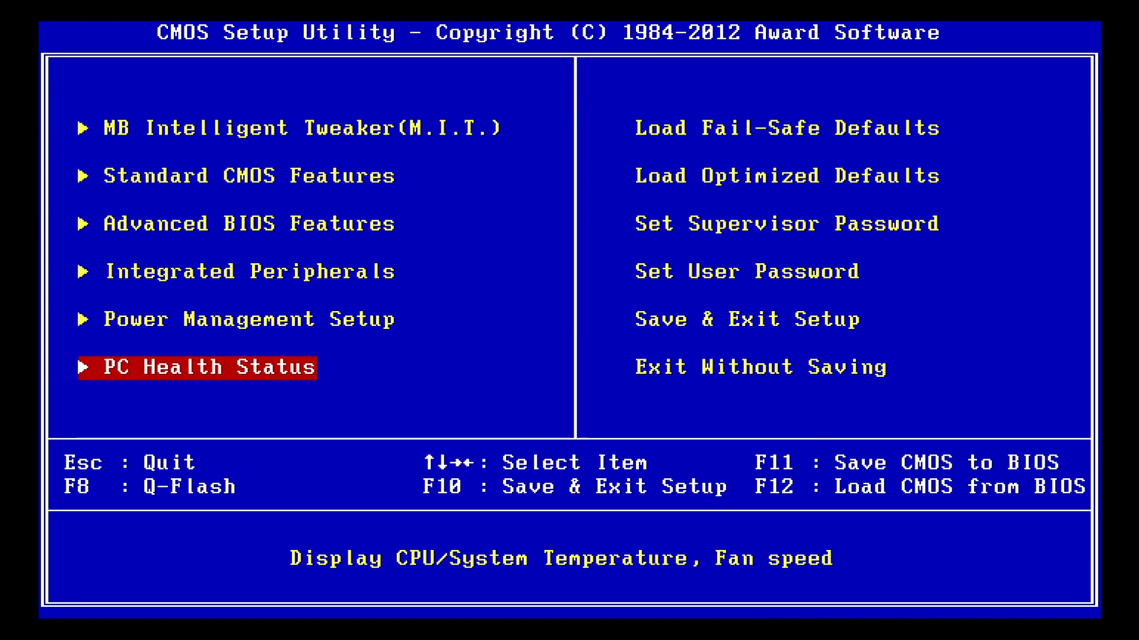
# Review the load-defaults and password options on the main setup page, and choose Save & Exit Setup
pyautogui.press('Down')
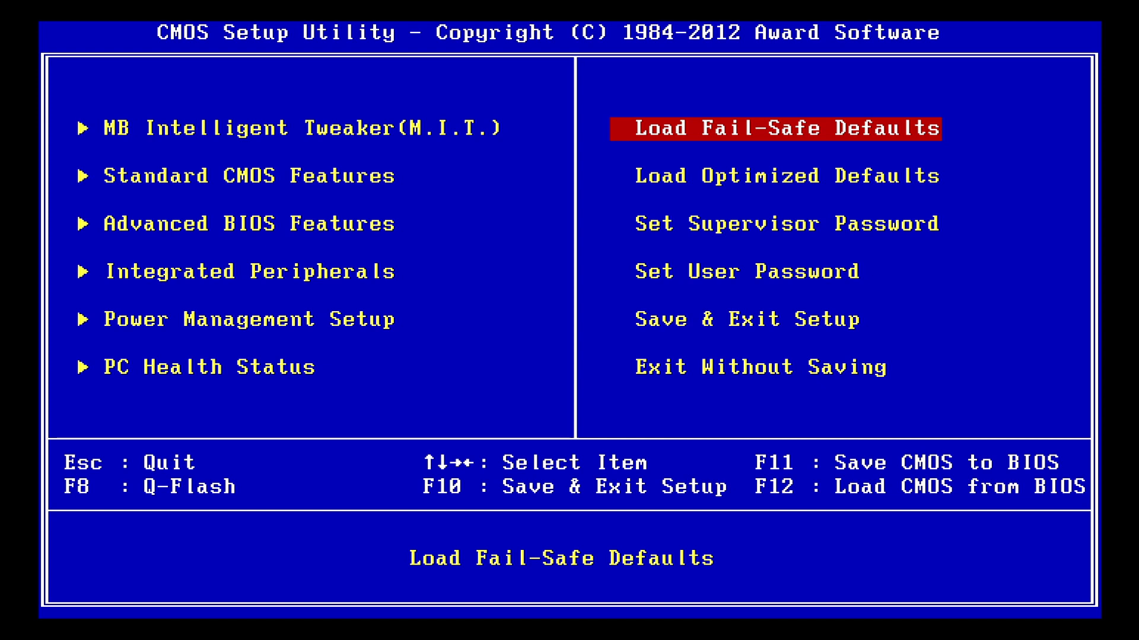
pyautogui.press('Down')
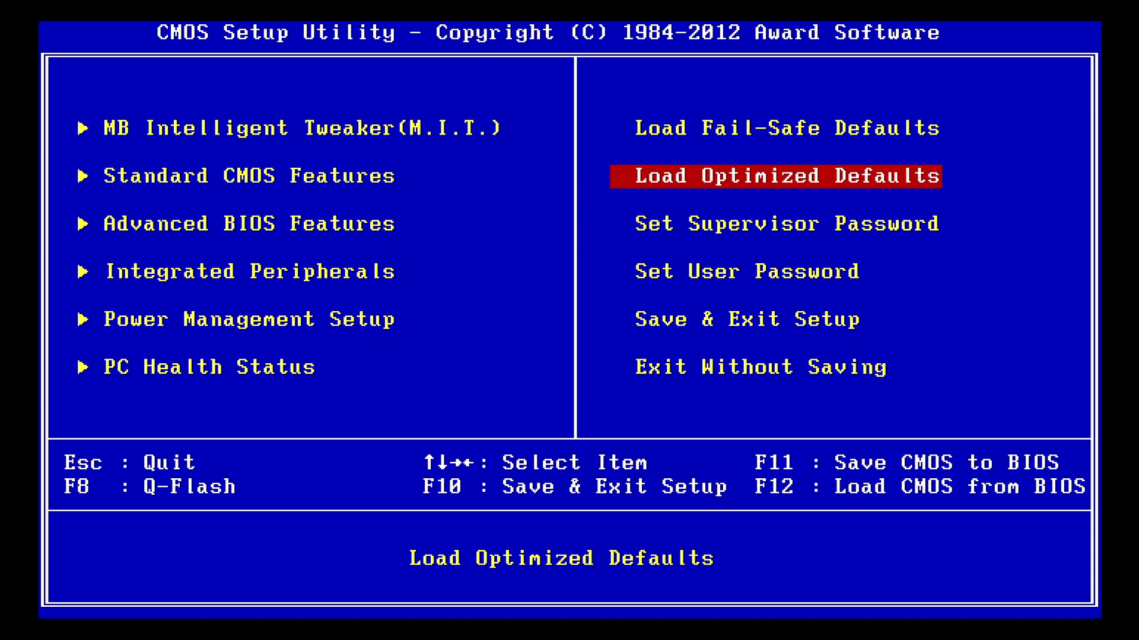
pyautogui.press('Down')
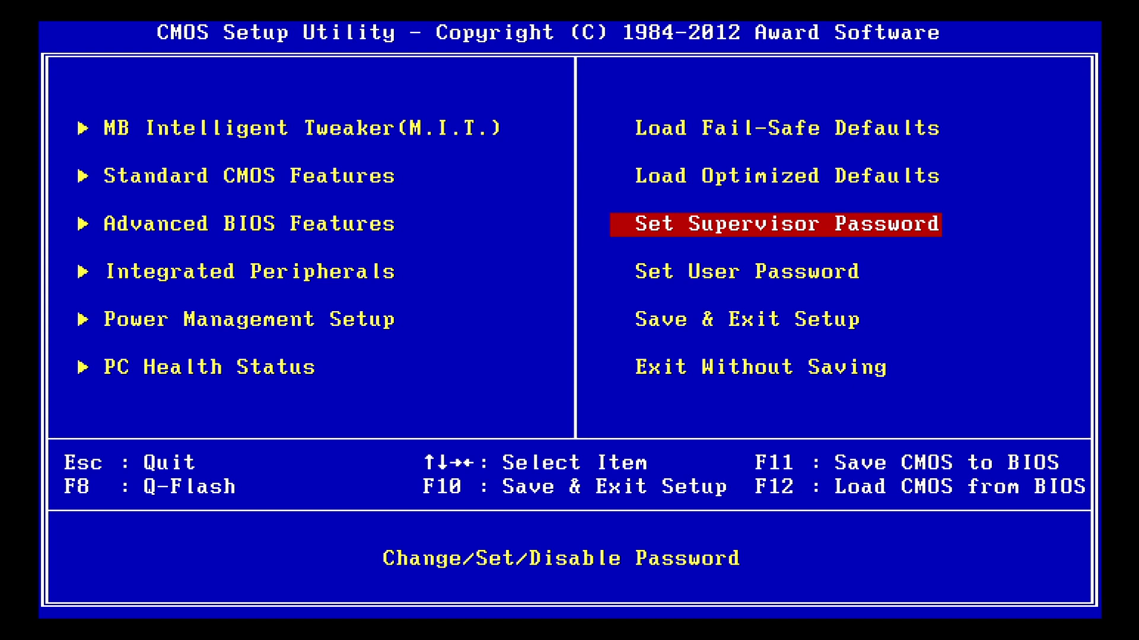
pyautogui.press('Down')
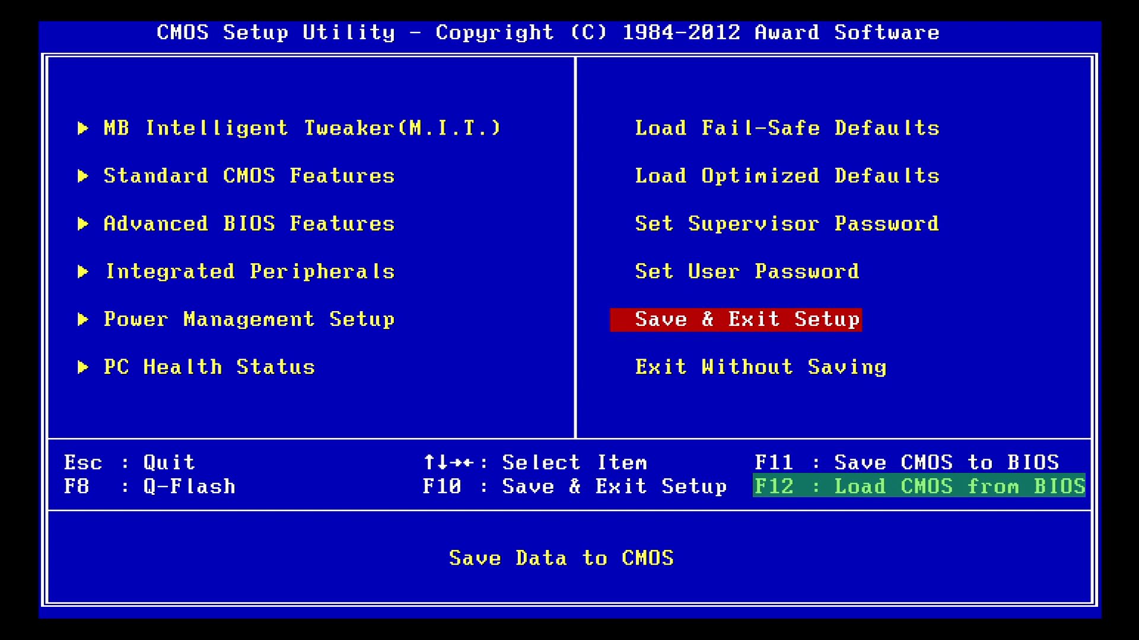
pyautogui.press('Return')
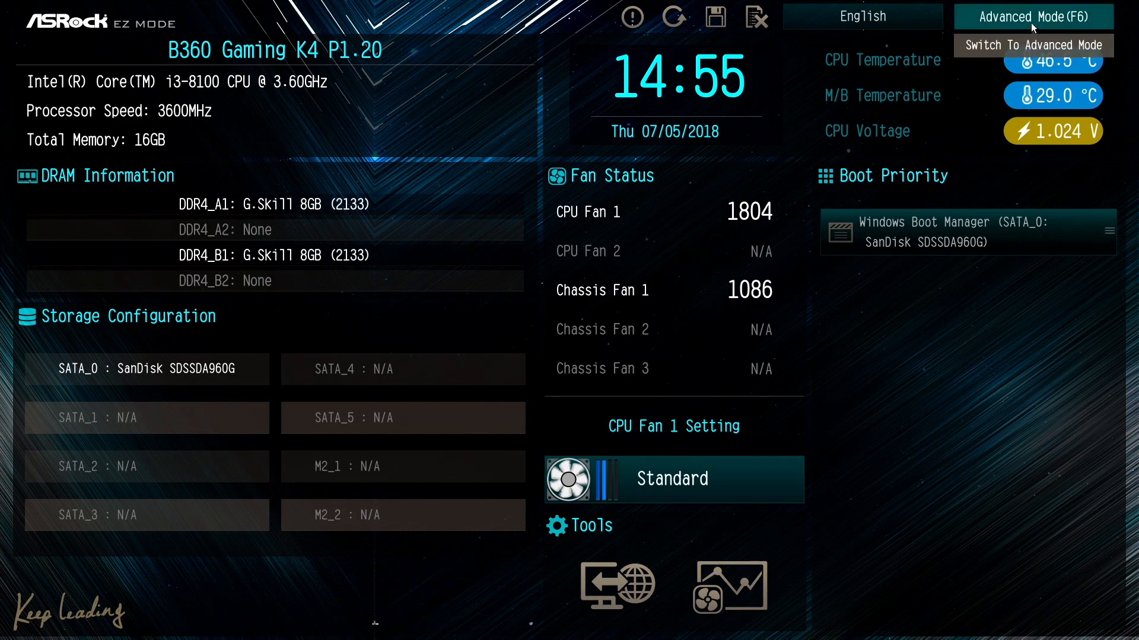
# Switch the ASRock UEFI to Advanced Mode, and view its OC Tweaker and Advanced pages
pyautogui.click(1083, 21)
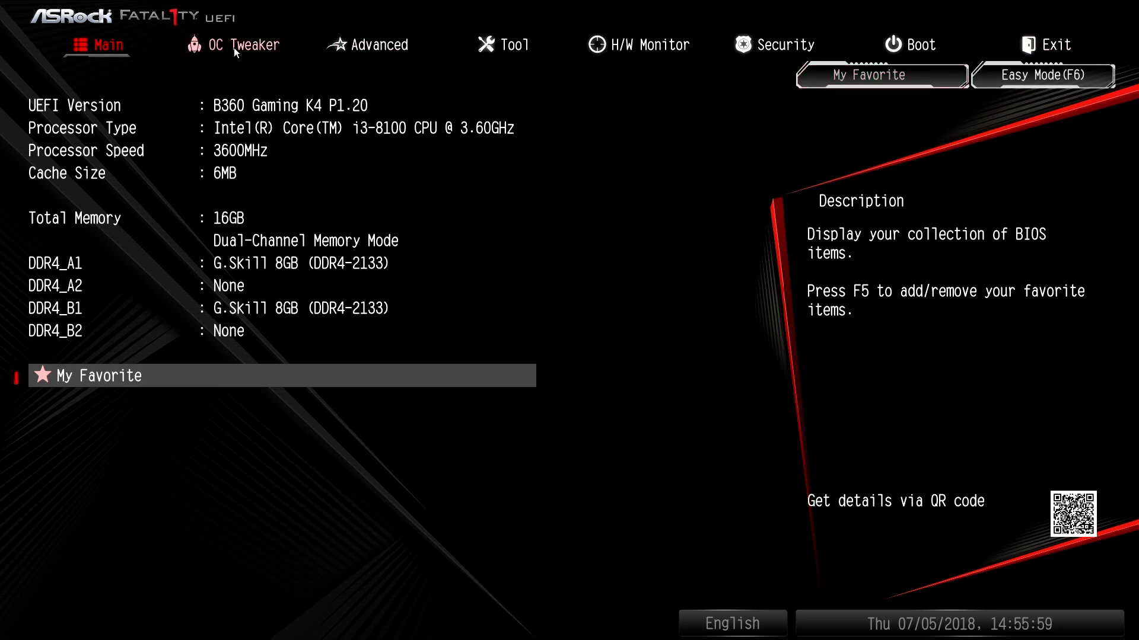
pyautogui.click(278, 49)
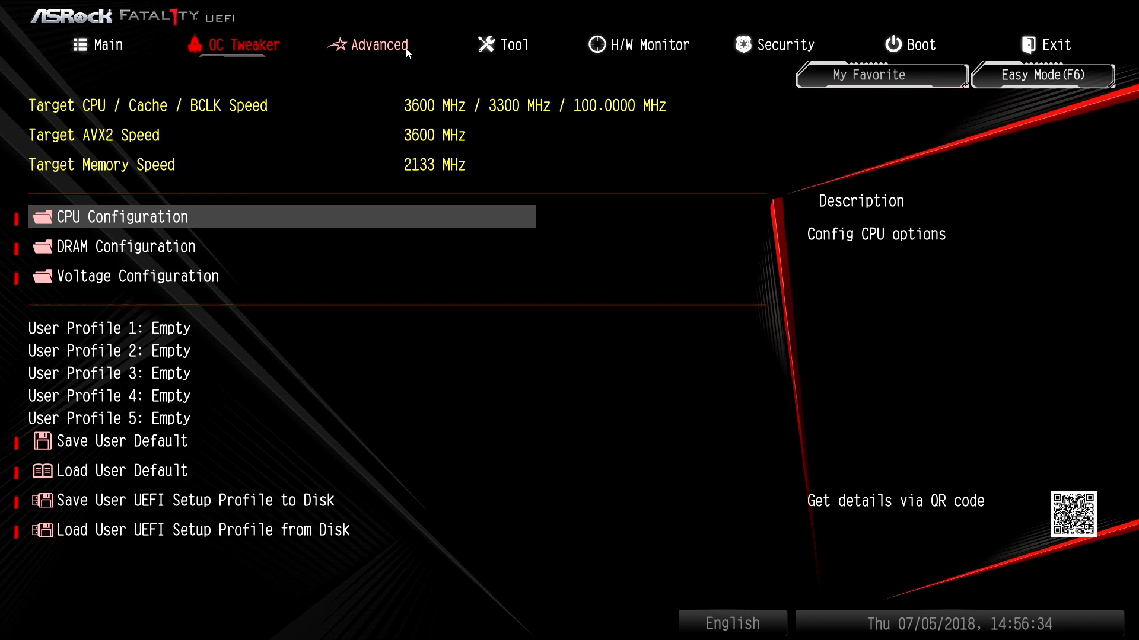
pyautogui.click(406, 48)
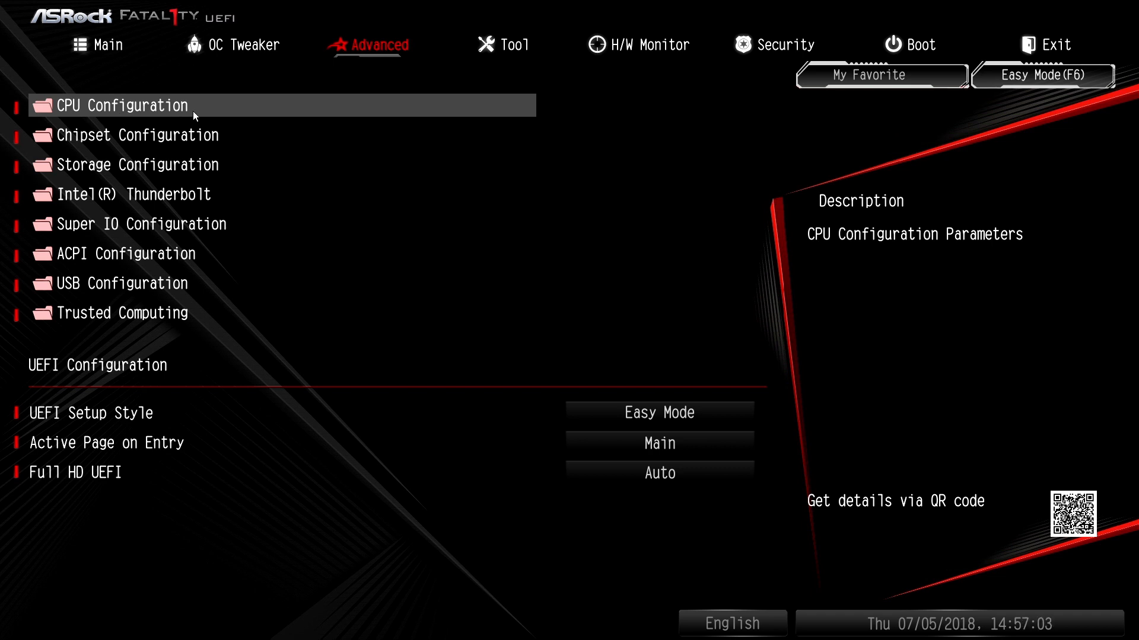
# Examine Intel Virtualization Technology in CPU Configuration, and return to the Advanced page
pyautogui.click(194, 112)
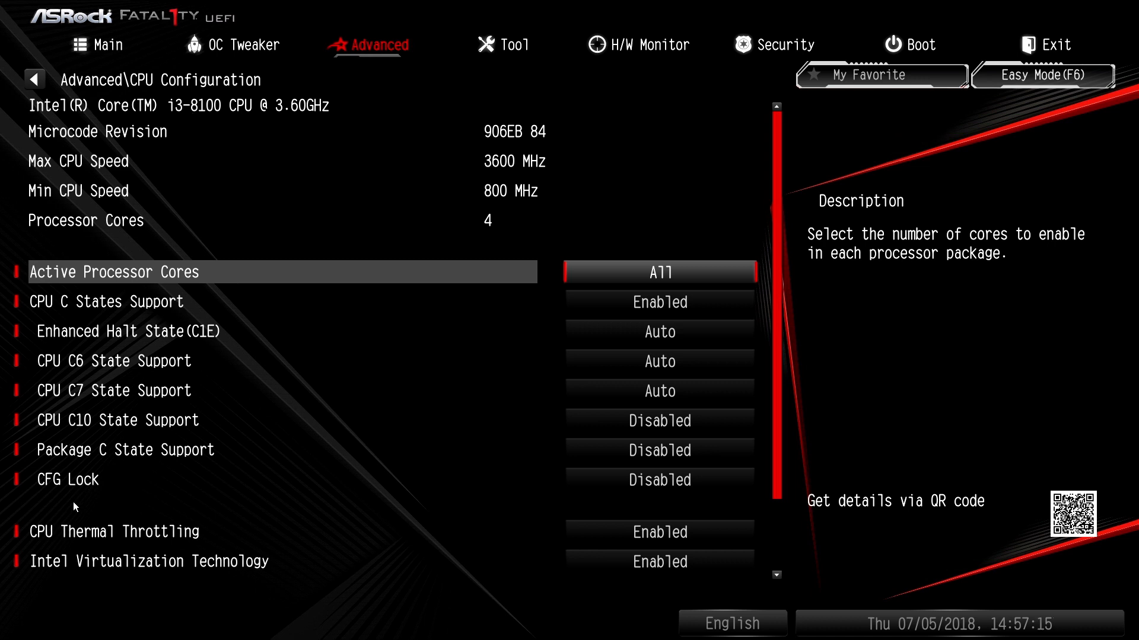
pyautogui.click(53, 562)
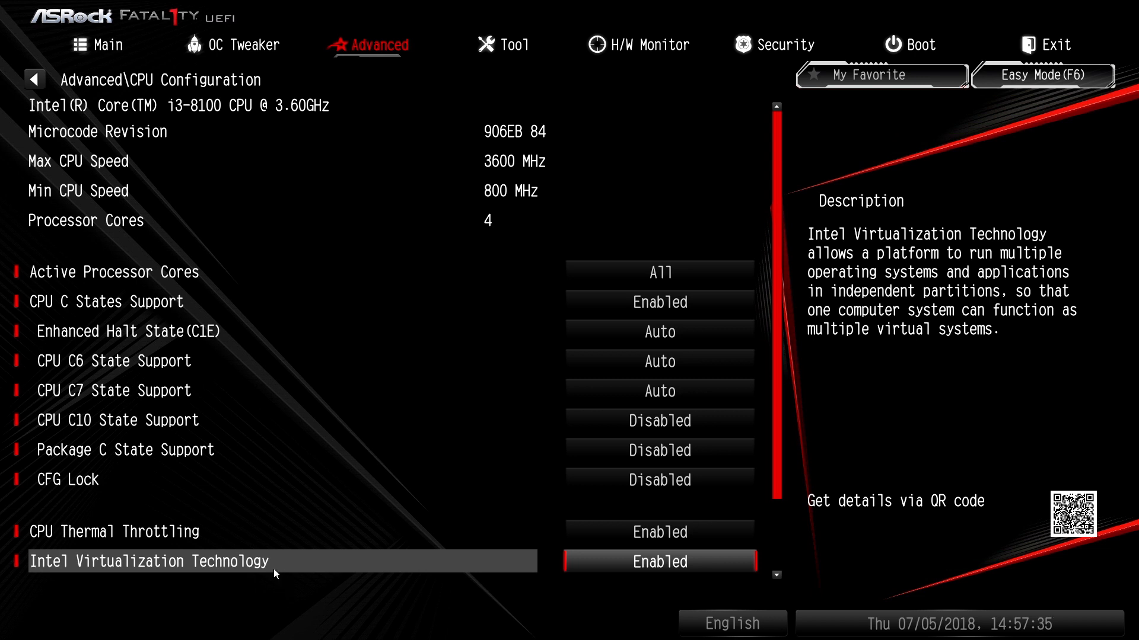
pyautogui.press('Escape')
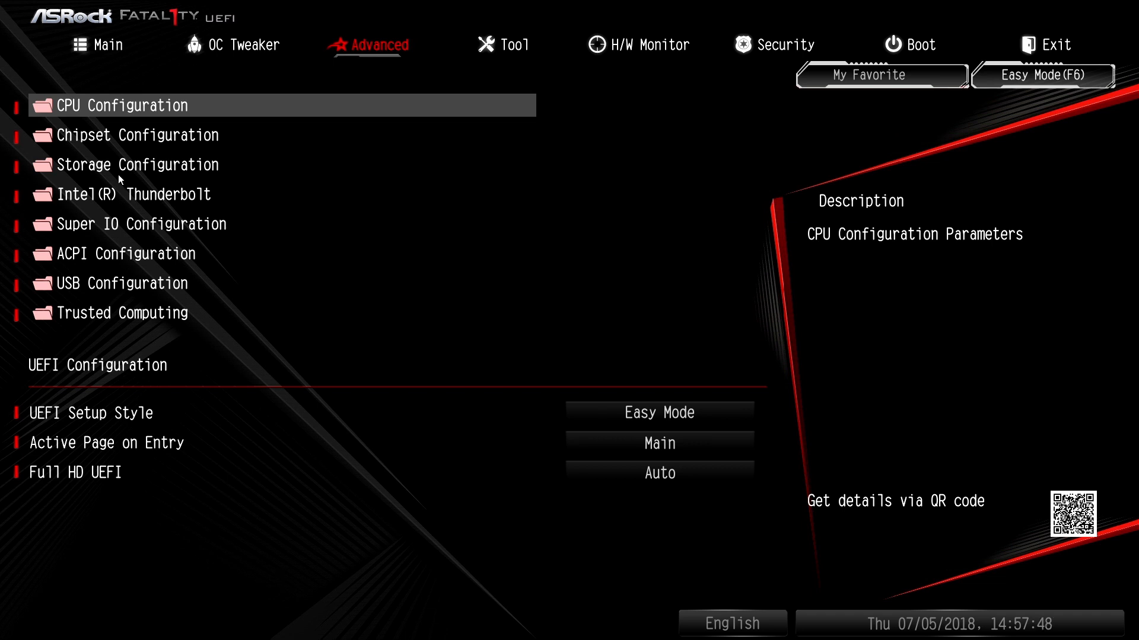
# Examine the Chipset Configuration settings, including Intel Ethernet Connection I219-V and Onboard HD Audio
pyautogui.click(57, 144)
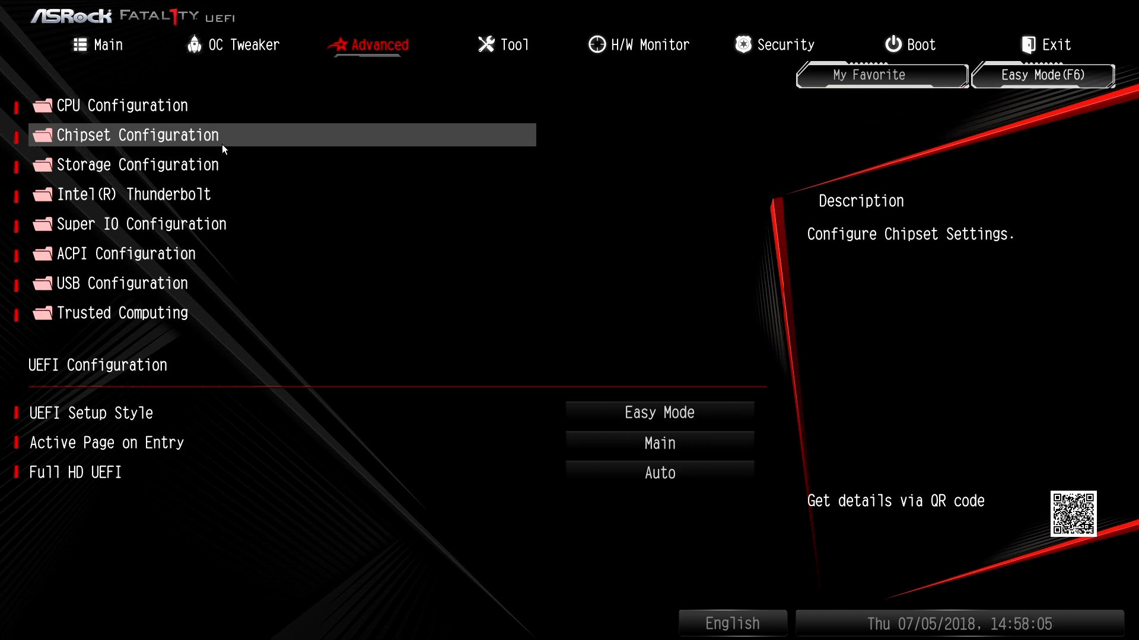
pyautogui.click(223, 144)
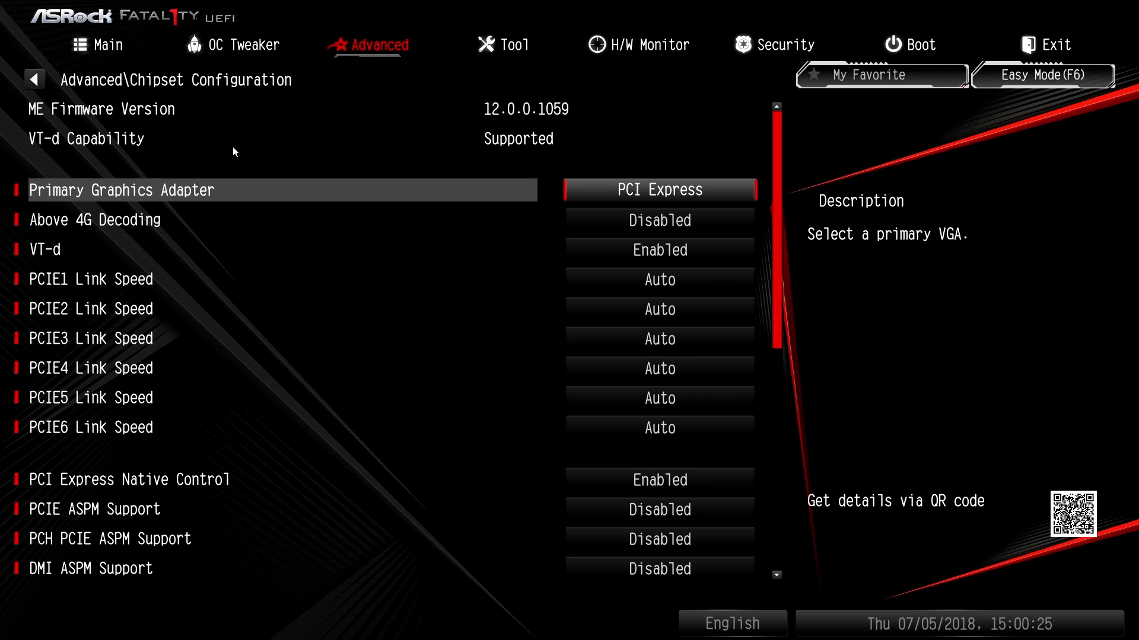
pyautogui.press('Down')
pyautogui.press('Down')
pyautogui.press('Down')
pyautogui.press('Down')
pyautogui.press('Down')
pyautogui.press('Down')
pyautogui.press('Down')
pyautogui.press('Down')
pyautogui.press('Down')
pyautogui.press('Down')
pyautogui.press('Down')
pyautogui.press('Down')
pyautogui.press('Down')
pyautogui.press('Down')
pyautogui.press('Down')
pyautogui.press('Down')
pyautogui.press('Down')
pyautogui.press('Down')
pyautogui.press('Down')
pyautogui.press('Down')
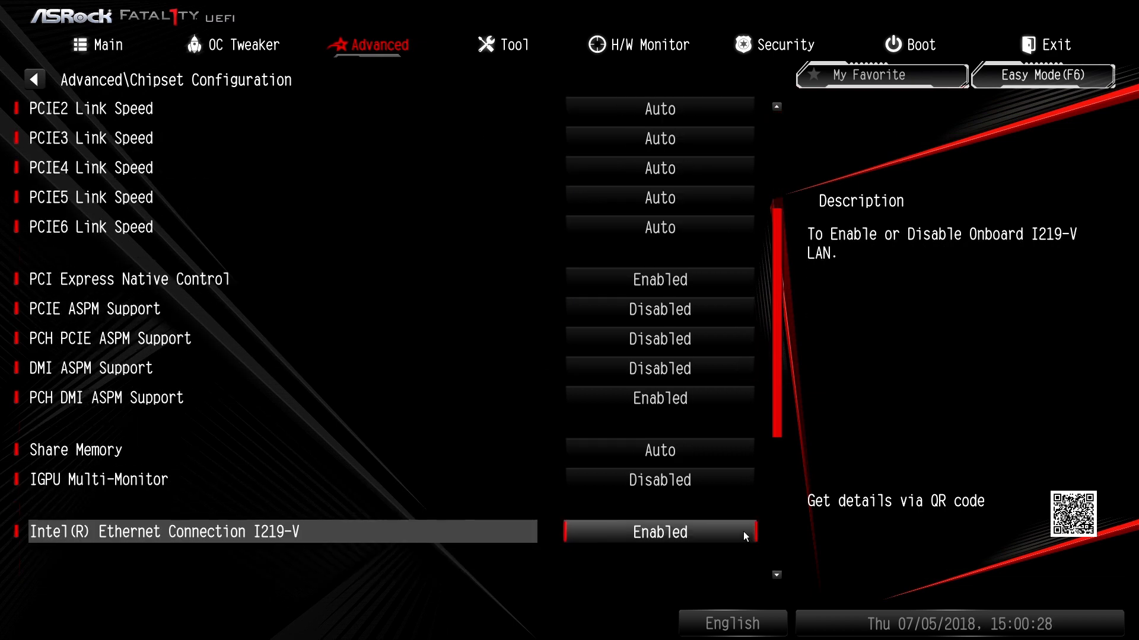
pyautogui.press('Down')
pyautogui.press('Down')
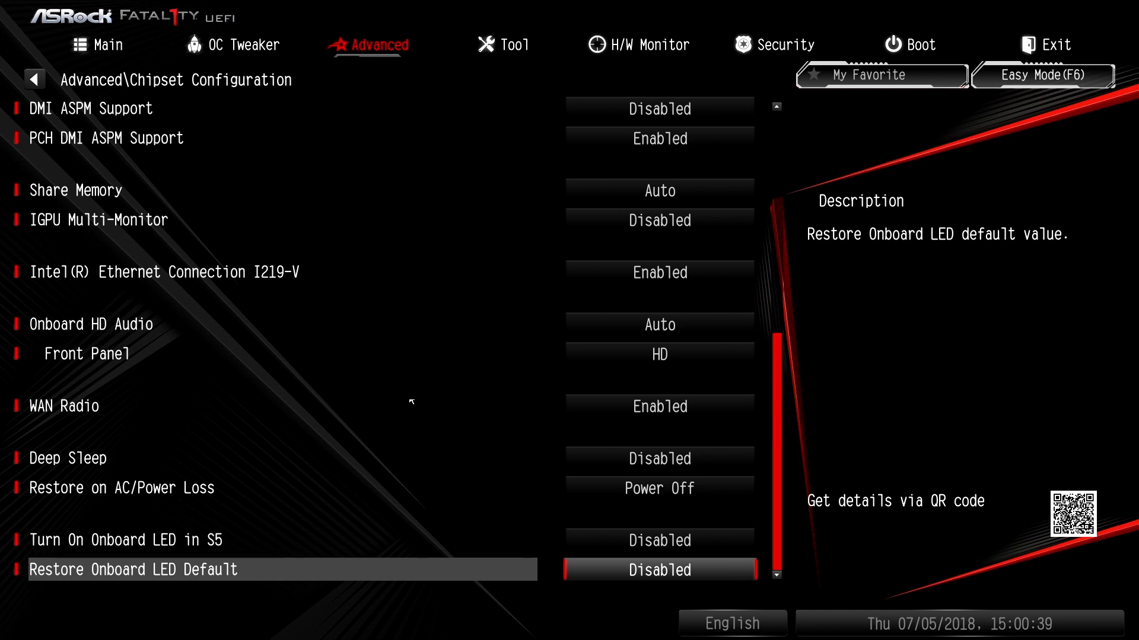
pyautogui.click(138, 271)
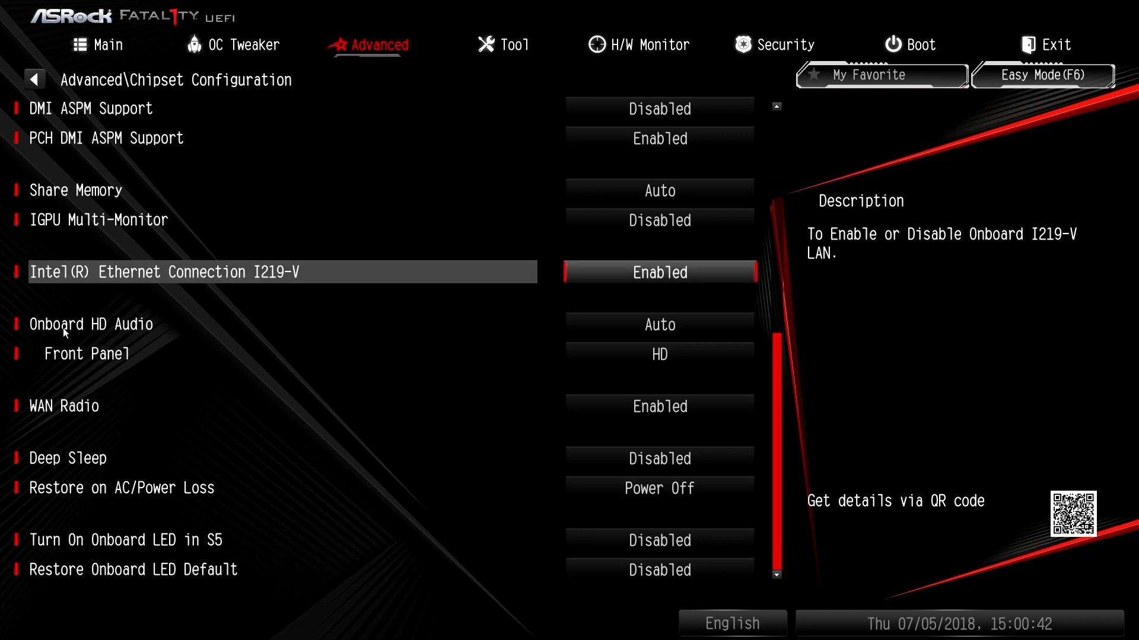
pyautogui.click(39, 330)
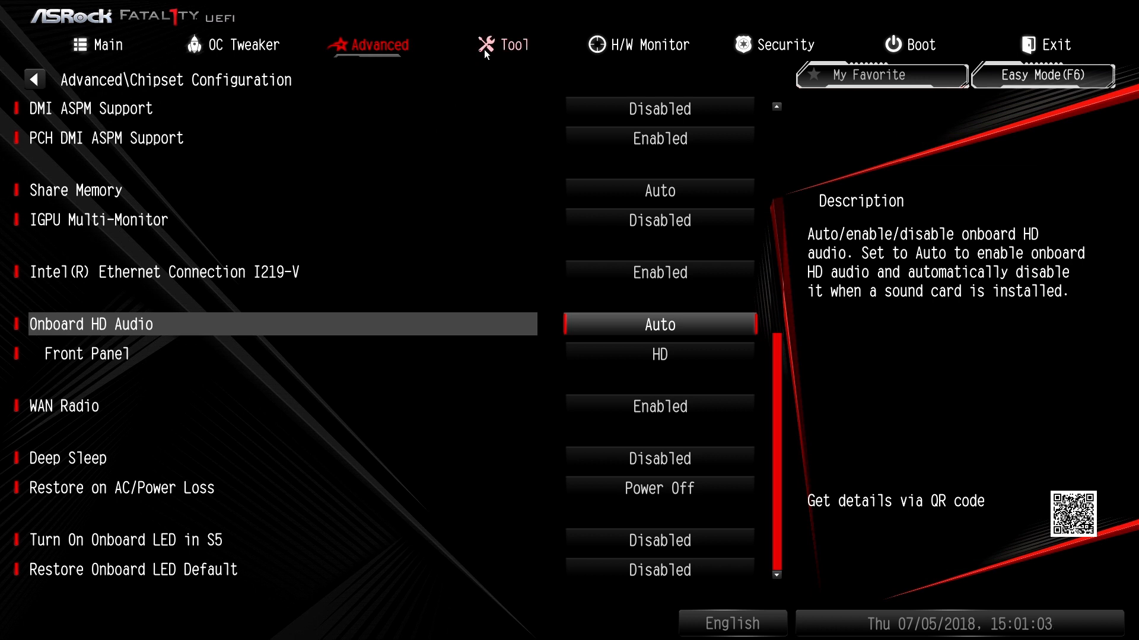
# View the UEFI update tools and examine the internet and download server settings in Network Configuration
pyautogui.click(525, 48)
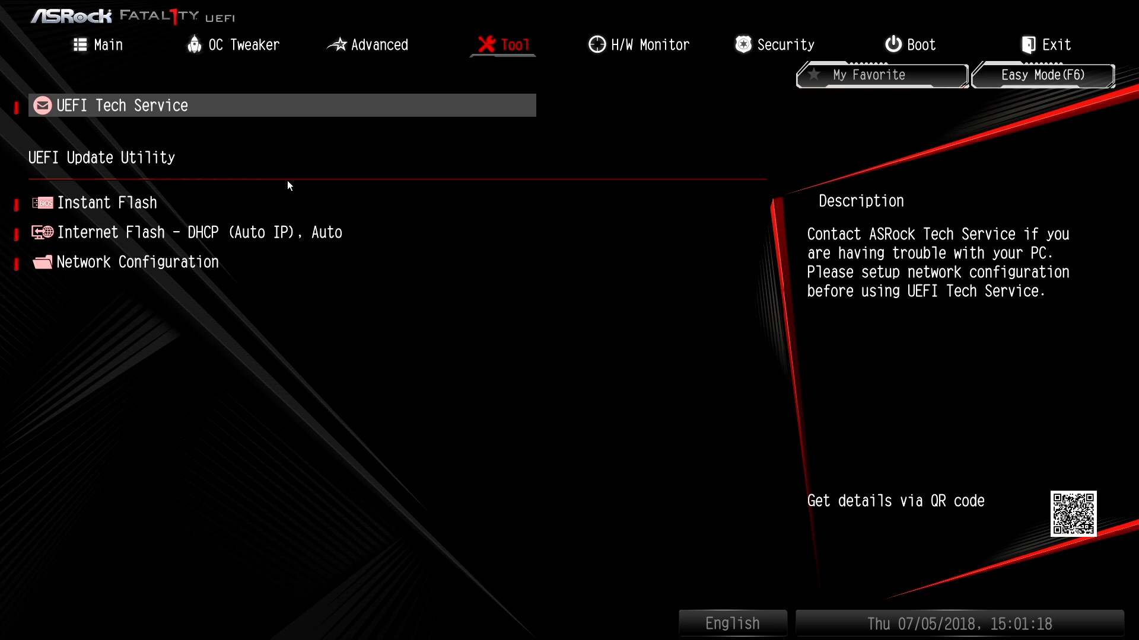
pyautogui.click(64, 265)
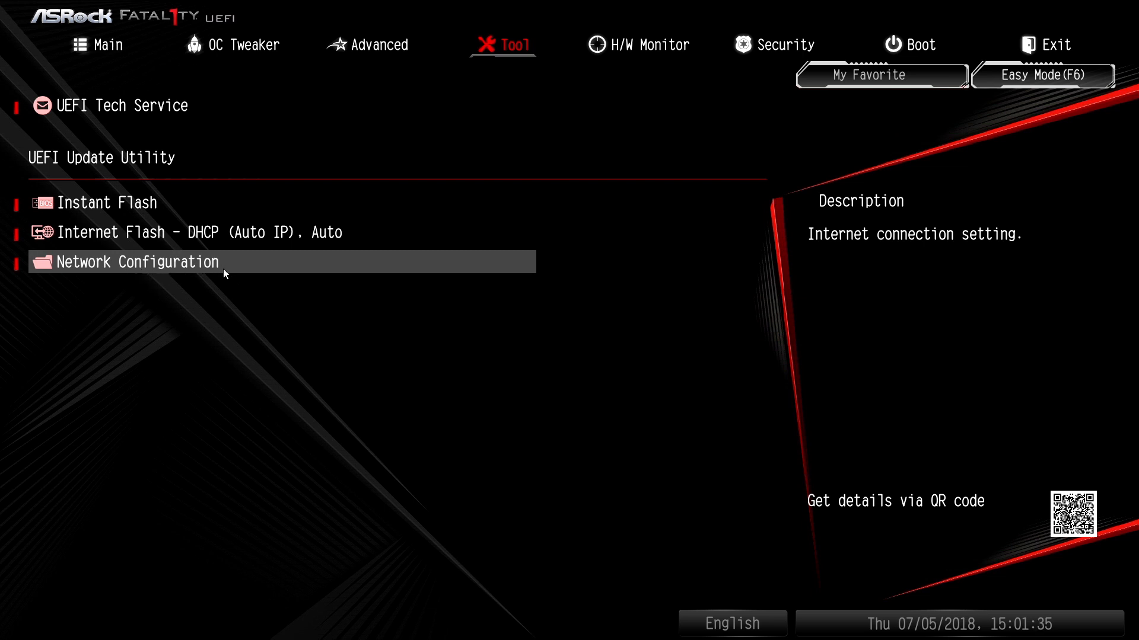
pyautogui.click(223, 268)
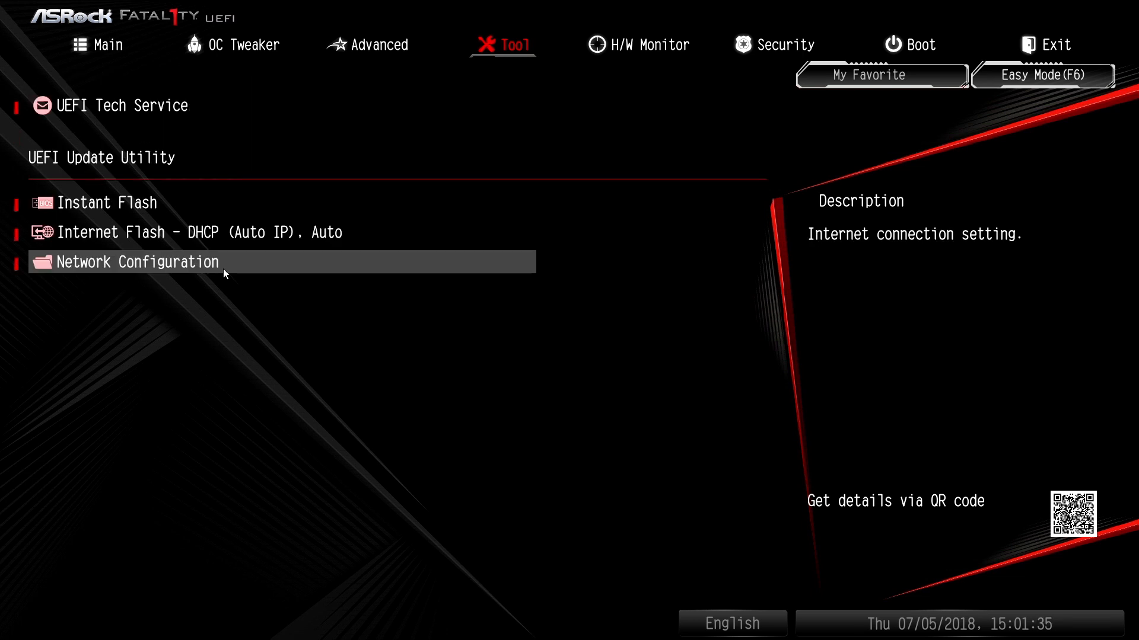
pyautogui.click(222, 269)
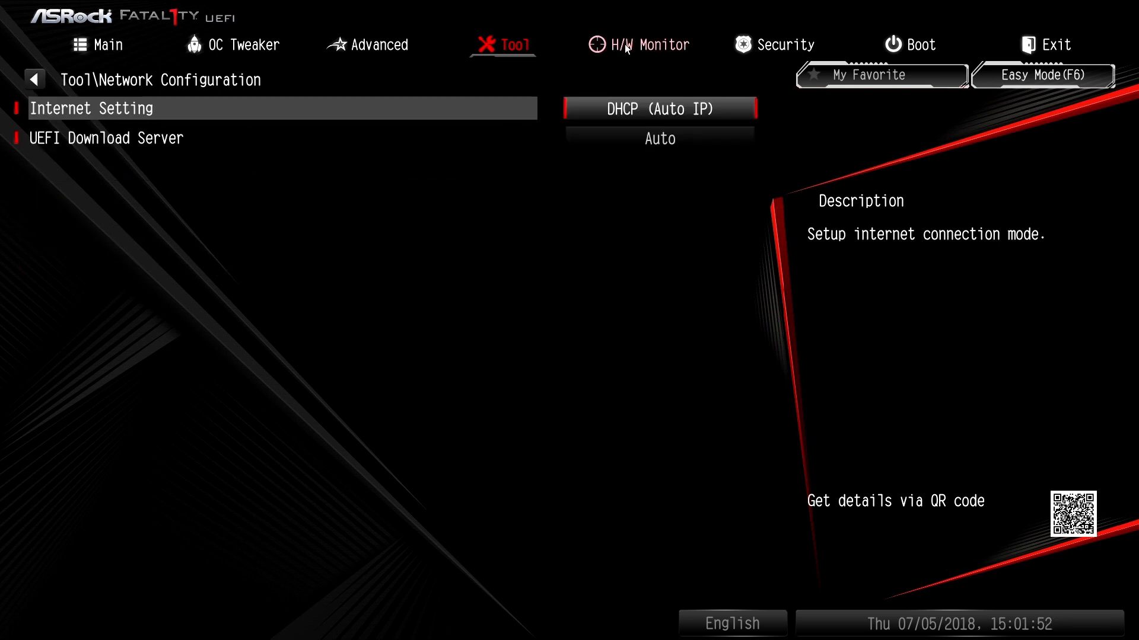
# Examine the H/W Monitor temperatures, fan speeds, voltages and chassis fan settings down to Case Open Feature
pyautogui.click(687, 47)
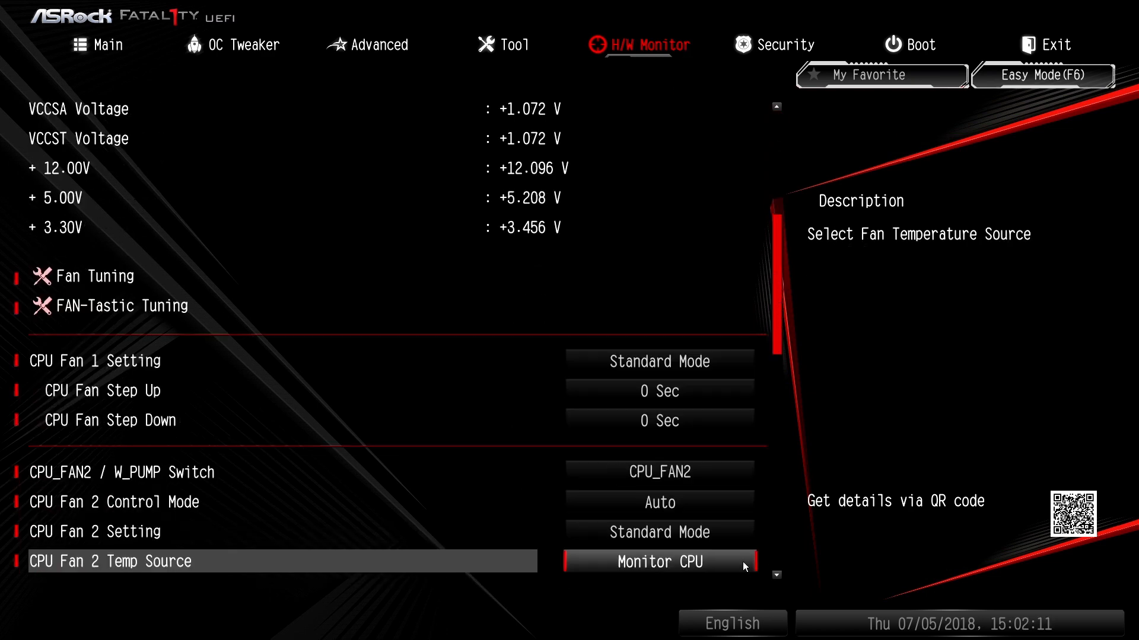
pyautogui.press('Down')
pyautogui.press('Down')
pyautogui.press('Down')
pyautogui.press('Down')
pyautogui.press('Down')
pyautogui.press('Down')
pyautogui.press('Down')
pyautogui.press('Down')
pyautogui.press('Down')
pyautogui.press('Down')
pyautogui.press('Down')
pyautogui.press('Down')
pyautogui.press('Down')
pyautogui.press('Down')
pyautogui.press('Down')
pyautogui.press('Down')
pyautogui.press('Down')
pyautogui.press('Down')
pyautogui.press('Down')
pyautogui.press('Down')
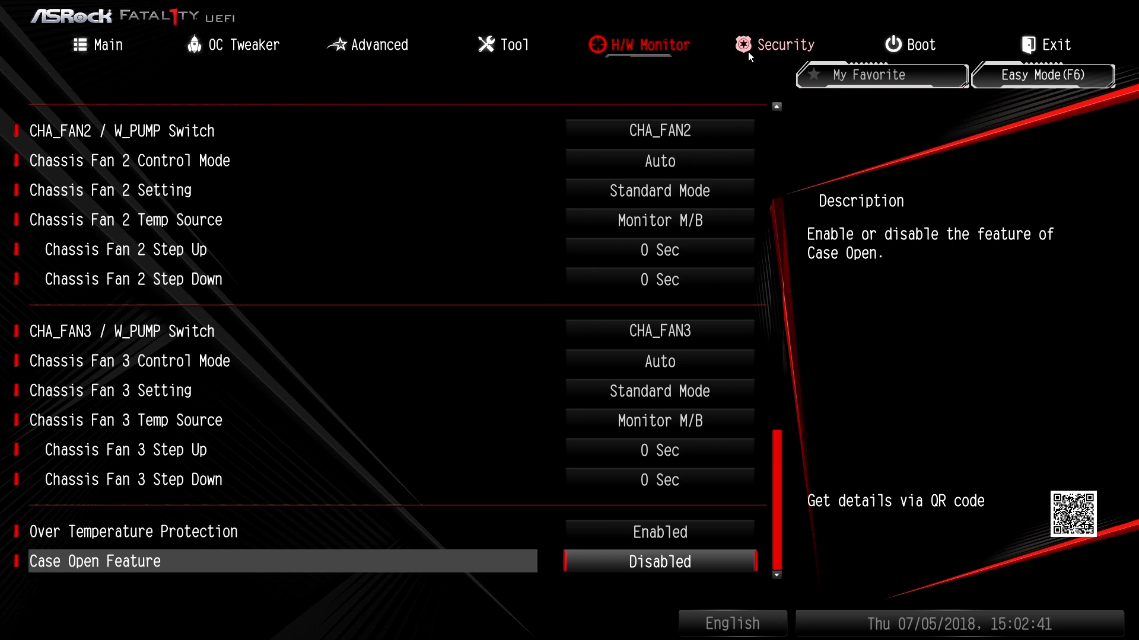
# Examine the security settings, including the description of Intel Platform Trust Technology
pyautogui.click(788, 50)
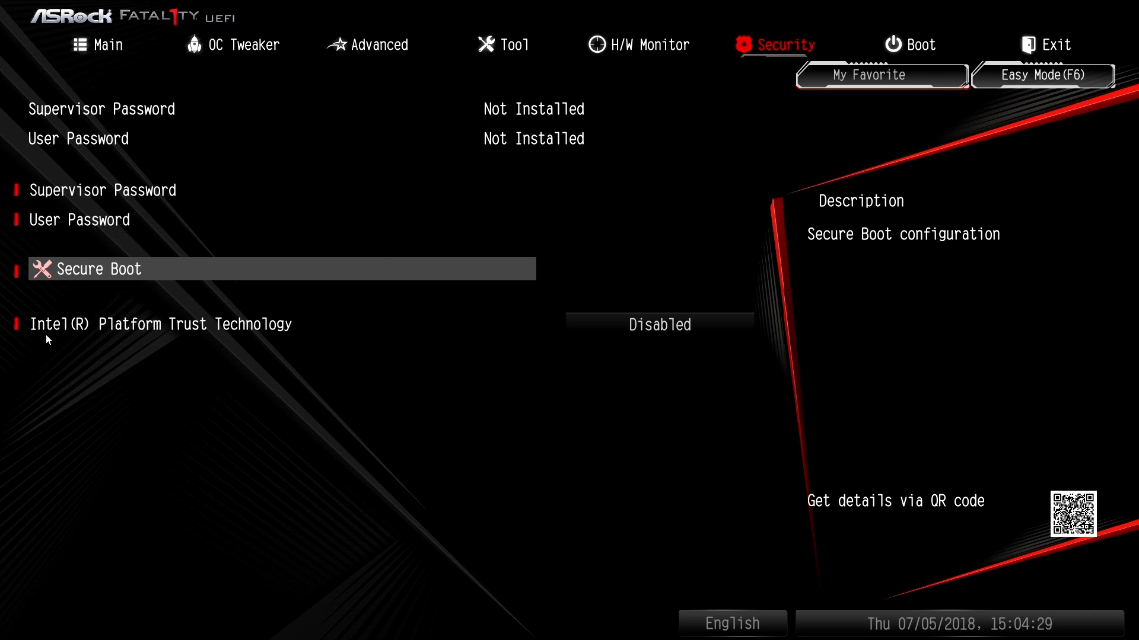
pyautogui.click(54, 334)
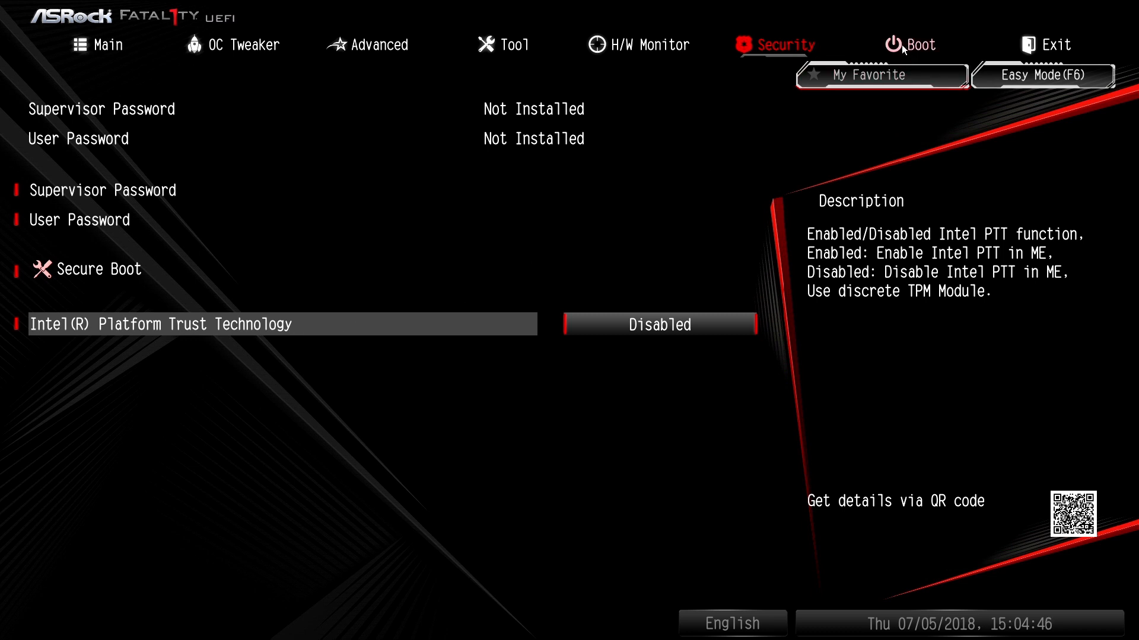
# Examine the boot settings and the exit options, including Launch EFI Shell from filesystem device
pyautogui.click(935, 49)
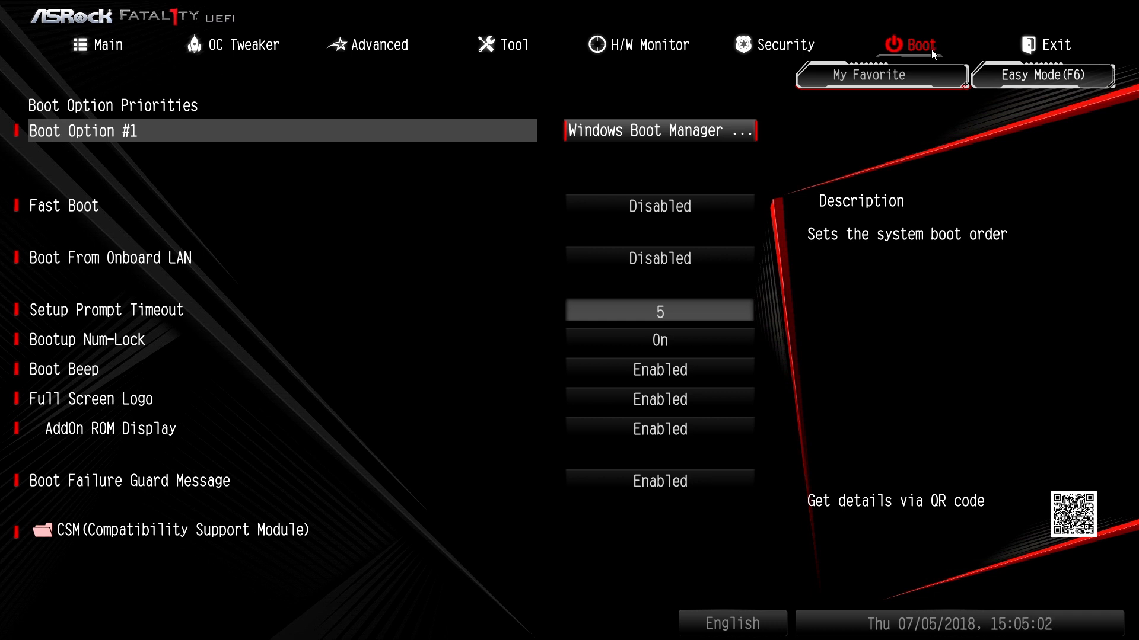
pyautogui.click(1071, 45)
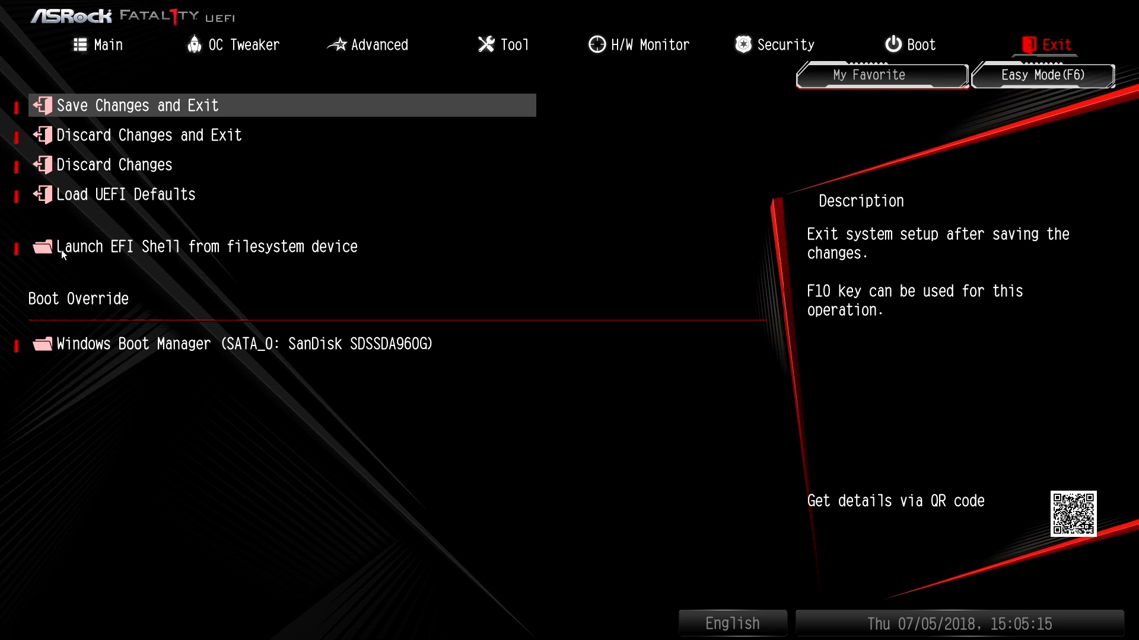
pyautogui.click(80, 251)
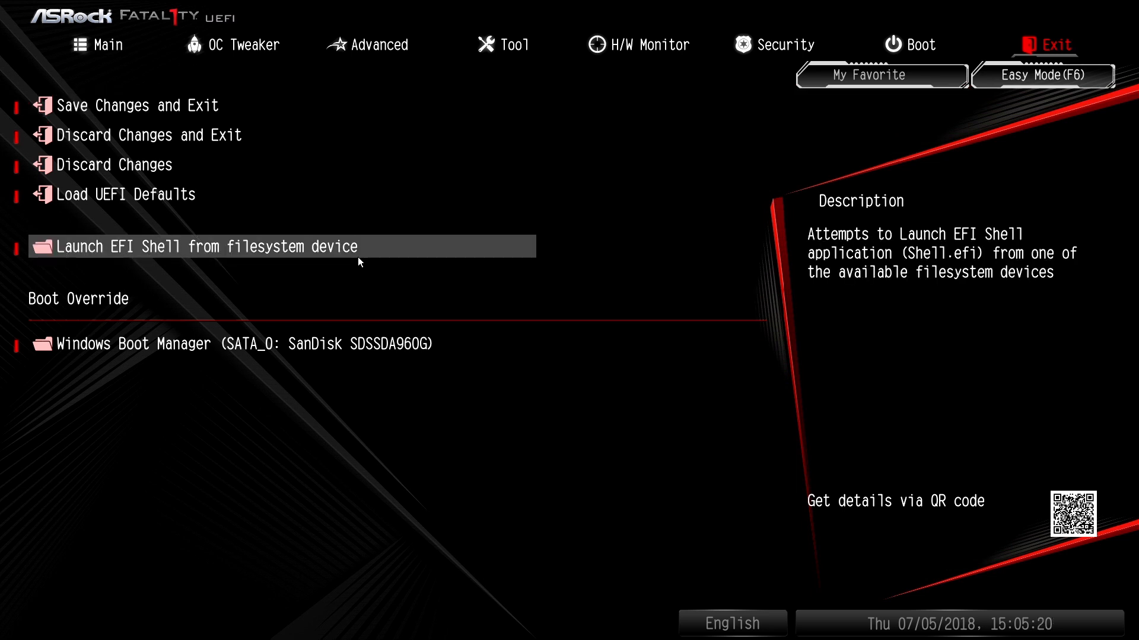